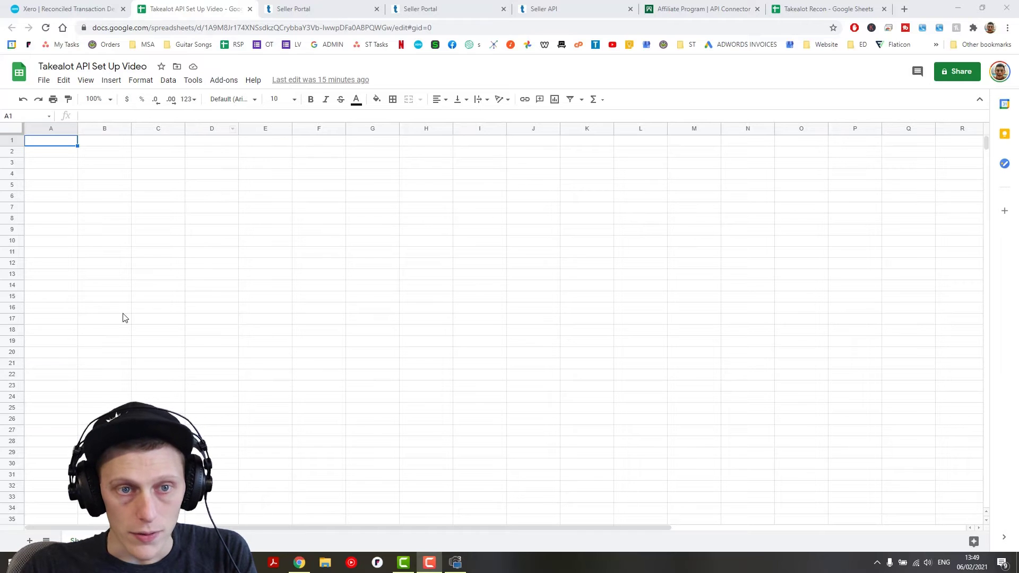
# Launch the API Connector add-on from the Add-ons menu and start a new request
pyautogui.click(224, 84)
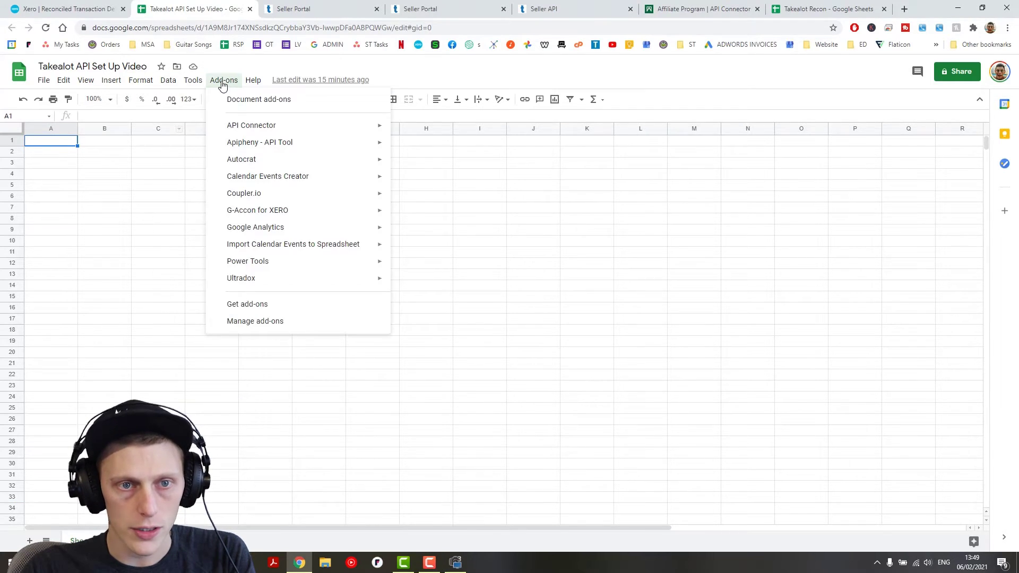
pyautogui.moveTo(237, 128)
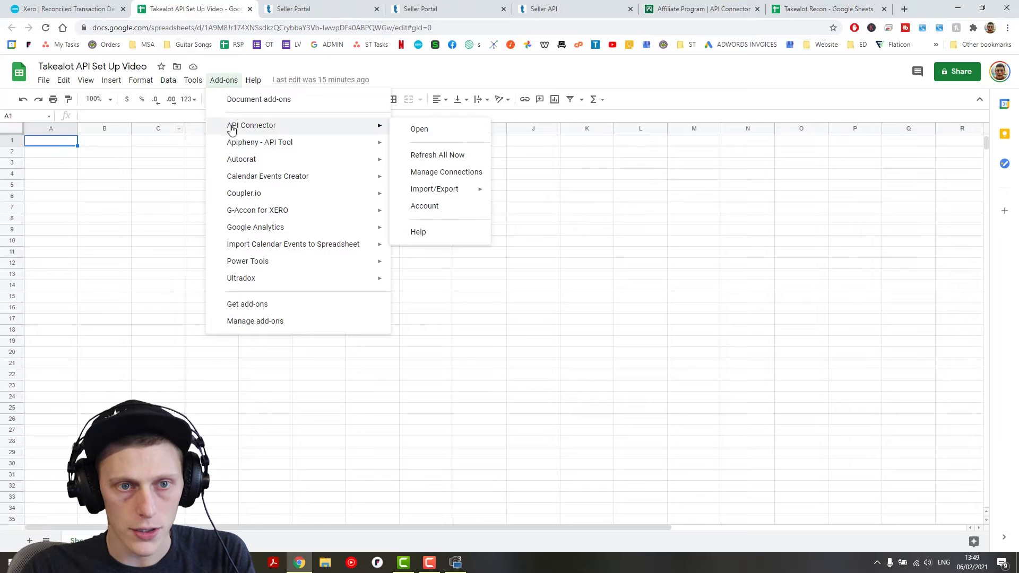
pyautogui.click(425, 133)
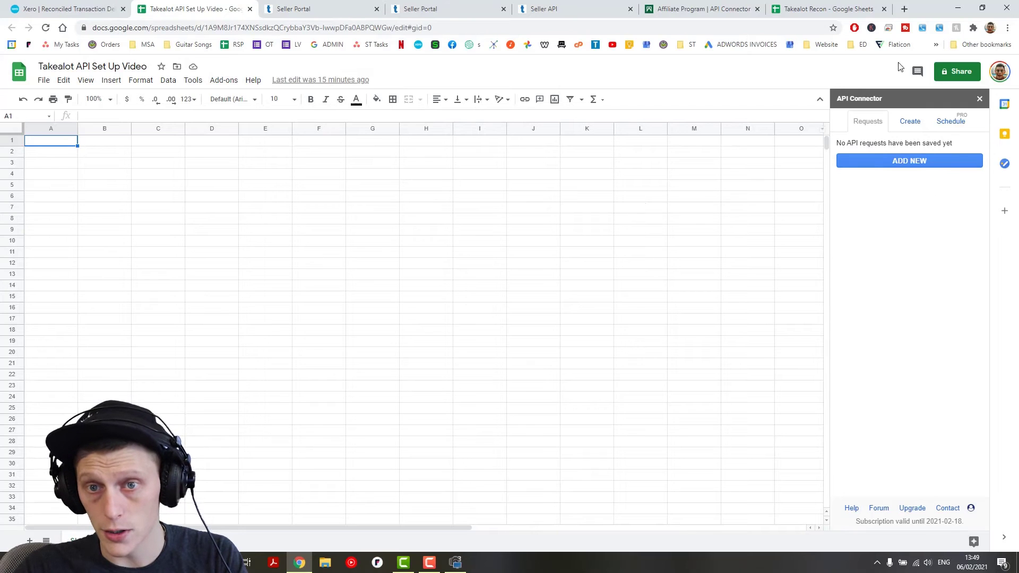
pyautogui.click(863, 160)
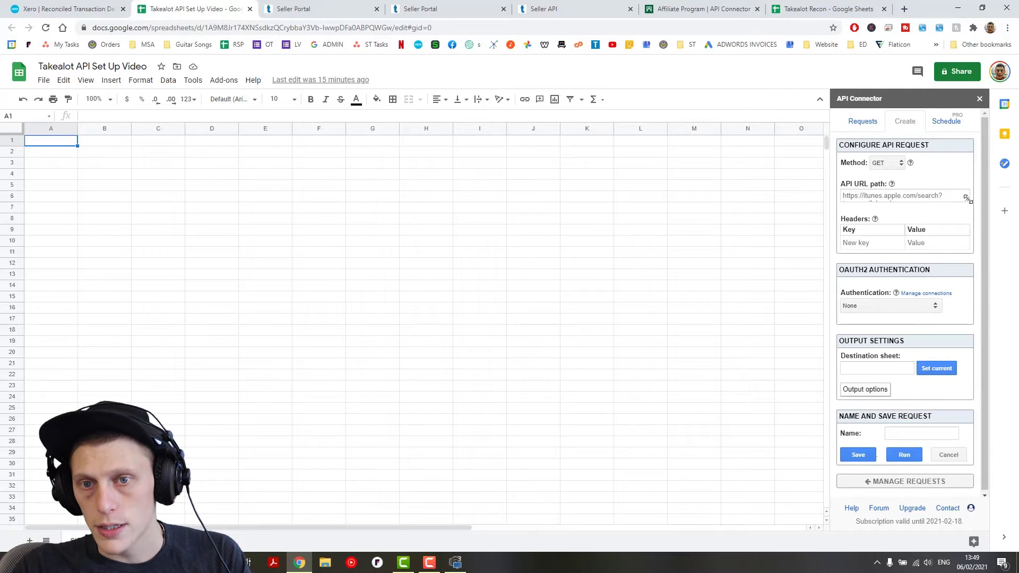
# Enlarge the API URL path box, keep GET as the method, and focus the URL field
pyautogui.moveTo(968, 199); pyautogui.dragTo(967, 259)
pyautogui.click(888, 162)
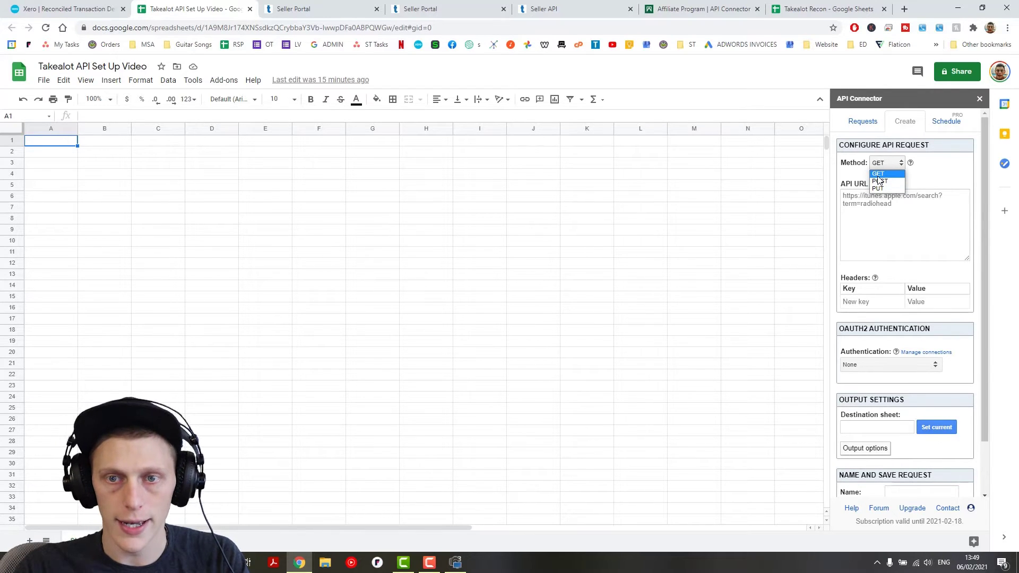
pyautogui.click(877, 176)
pyautogui.click(873, 200)
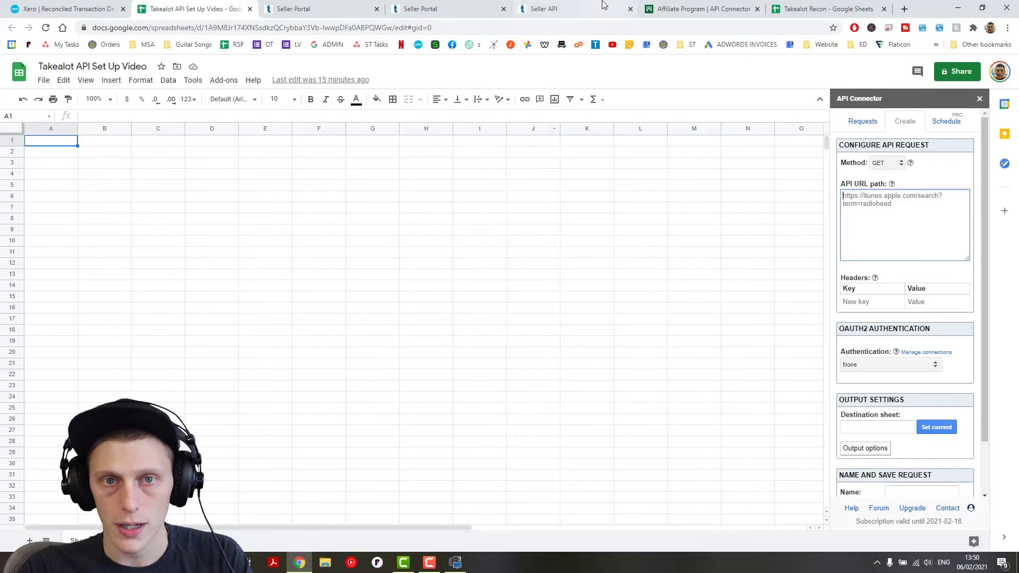
pyautogui.click(562, 9)
# Find the view sales endpoint in the Seller API docs and keep its version at 1
pyautogui.scroll(10, 371, 302)
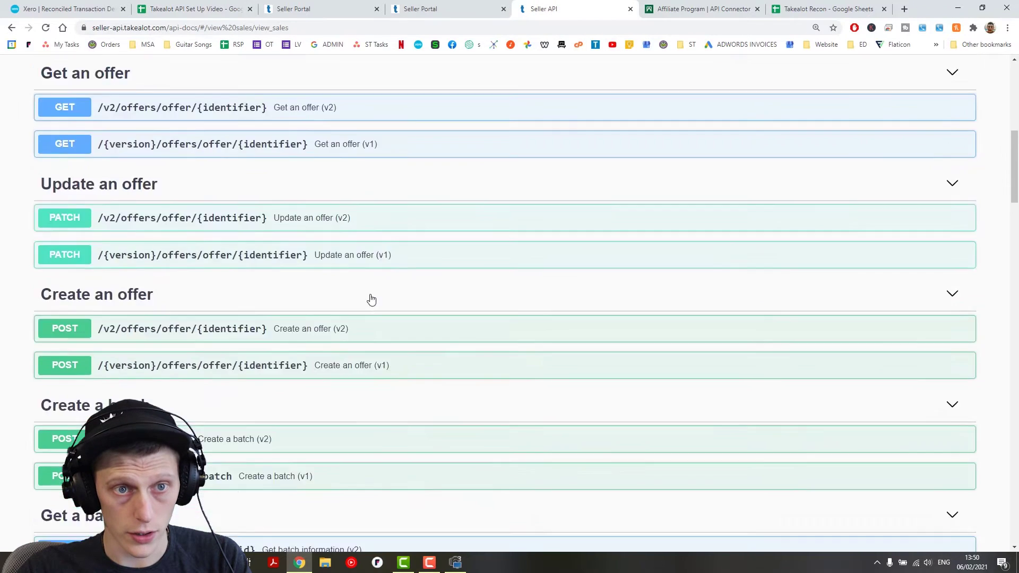
pyautogui.scroll(-7, 370, 300)
pyautogui.scroll(2, 382, 239)
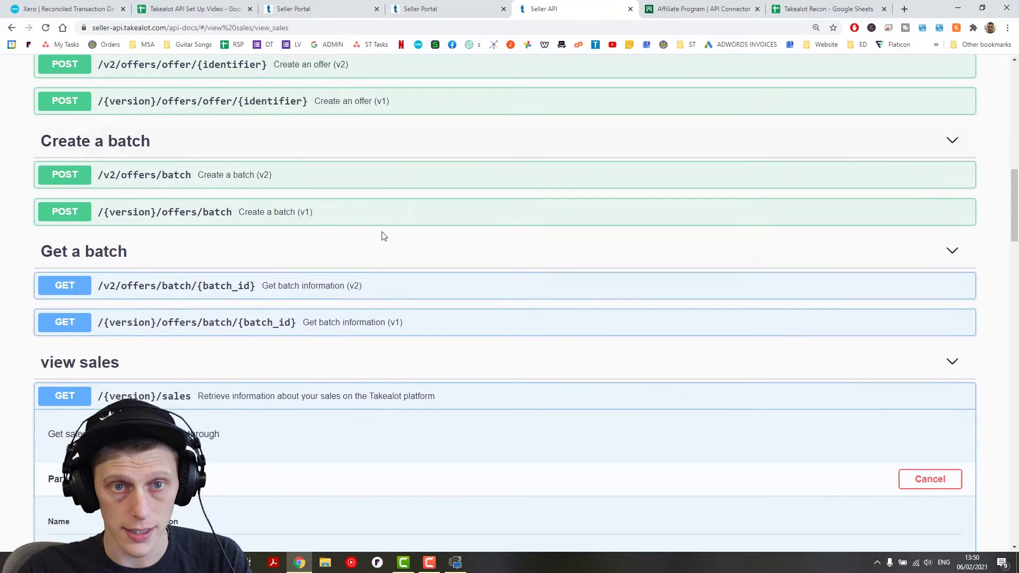
pyautogui.scroll(-2, 350, 281)
pyautogui.scroll(3, 286, 308)
pyautogui.scroll(1, 153, 269)
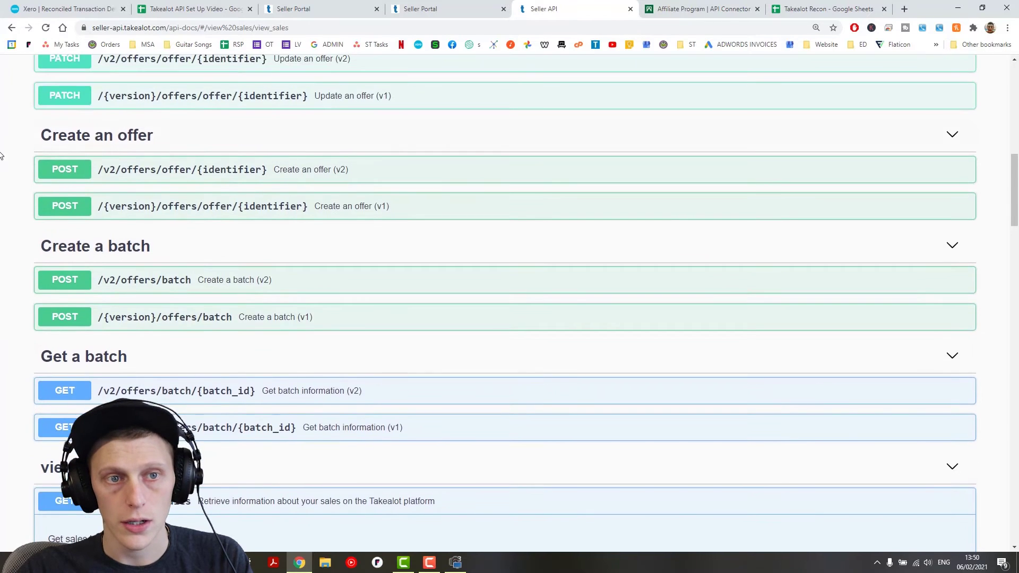
pyautogui.scroll(-8, 193, 221)
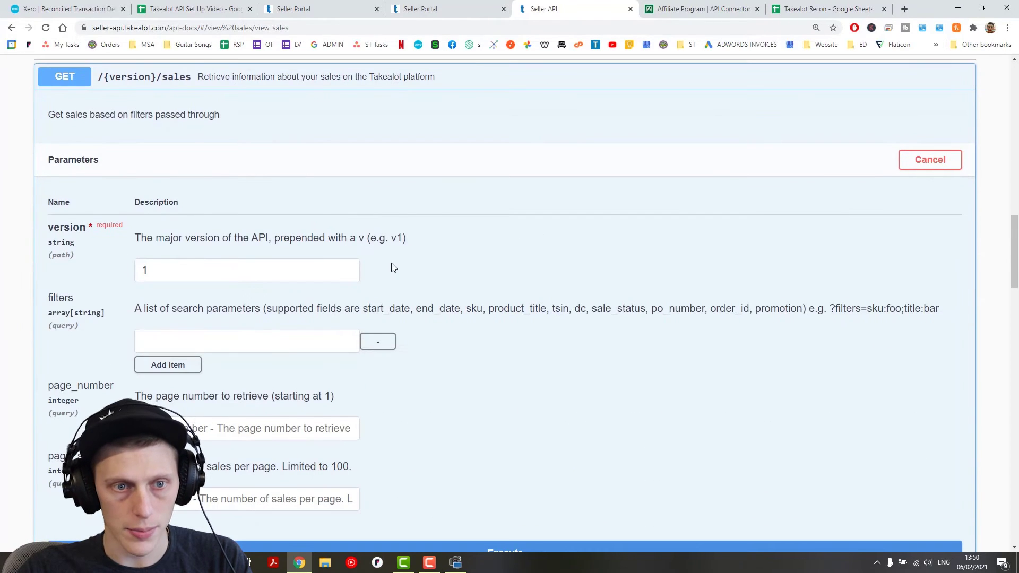
pyautogui.scroll(3, 207, 228)
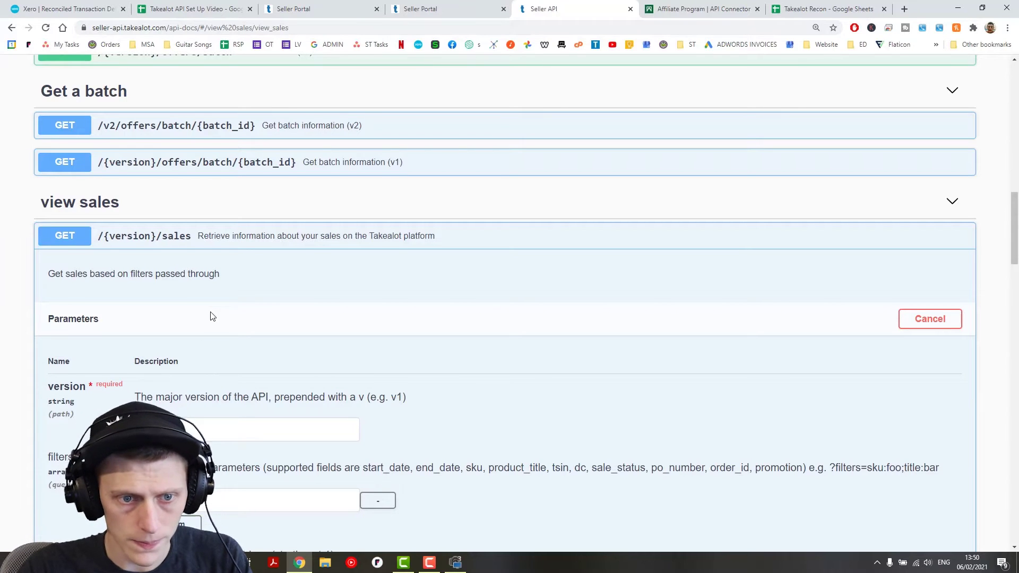
pyautogui.scroll(-3, 211, 316)
pyautogui.scroll(2, 50, 218)
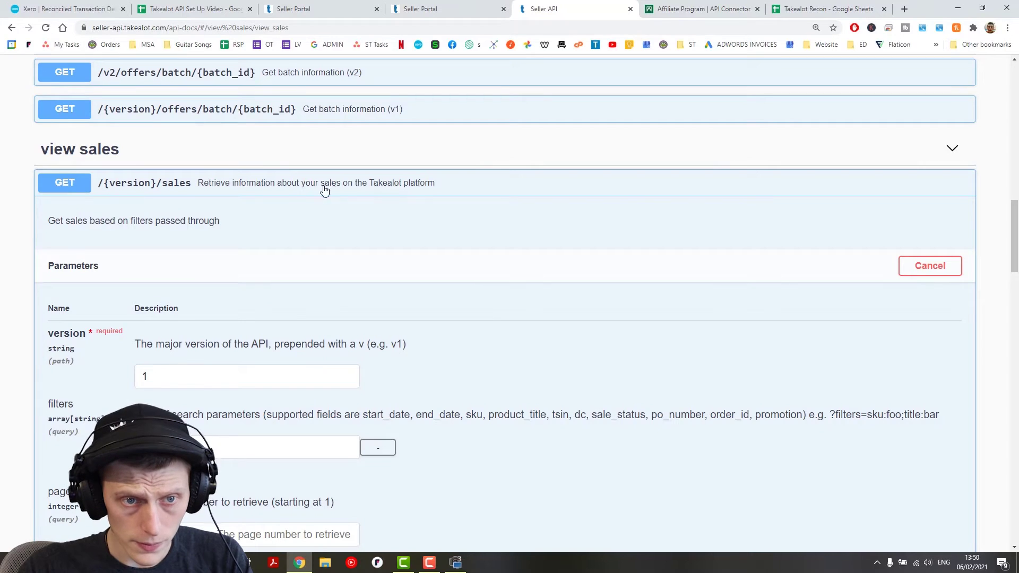
pyautogui.scroll(-1, 142, 359)
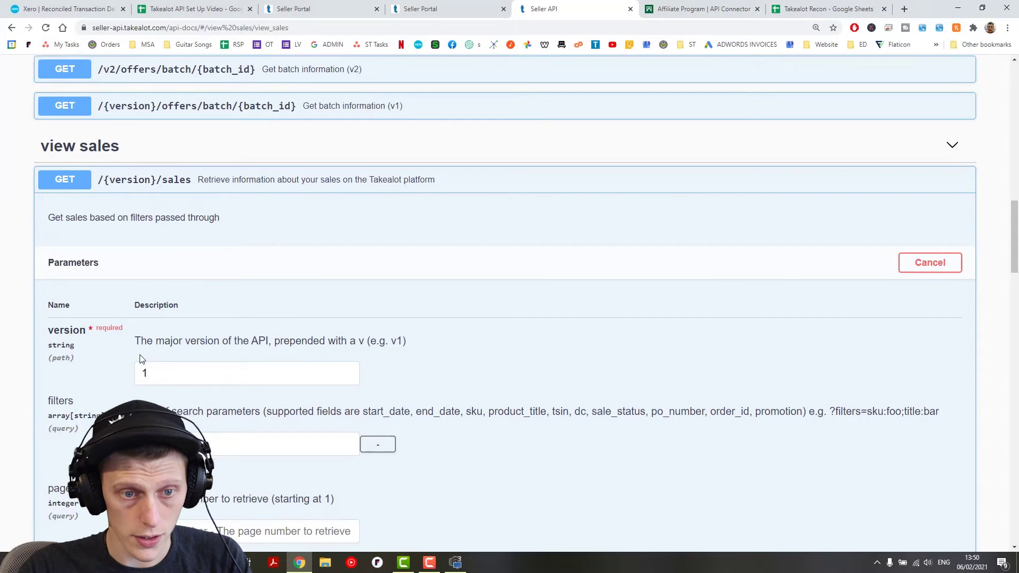
pyautogui.scroll(-5, 141, 359)
pyautogui.scroll(2, 167, 364)
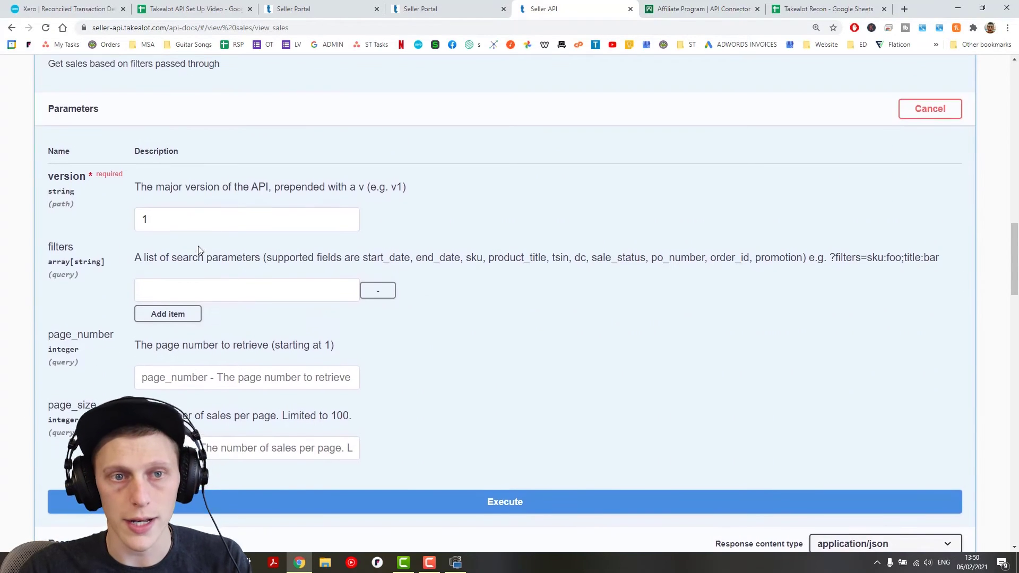
pyautogui.scroll(1, 199, 247)
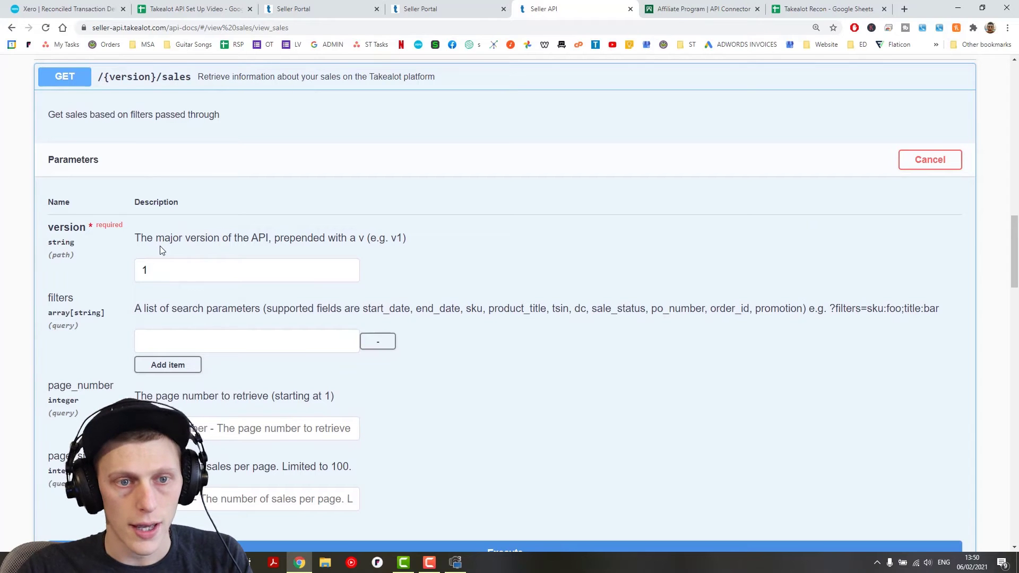
pyautogui.click(148, 271)
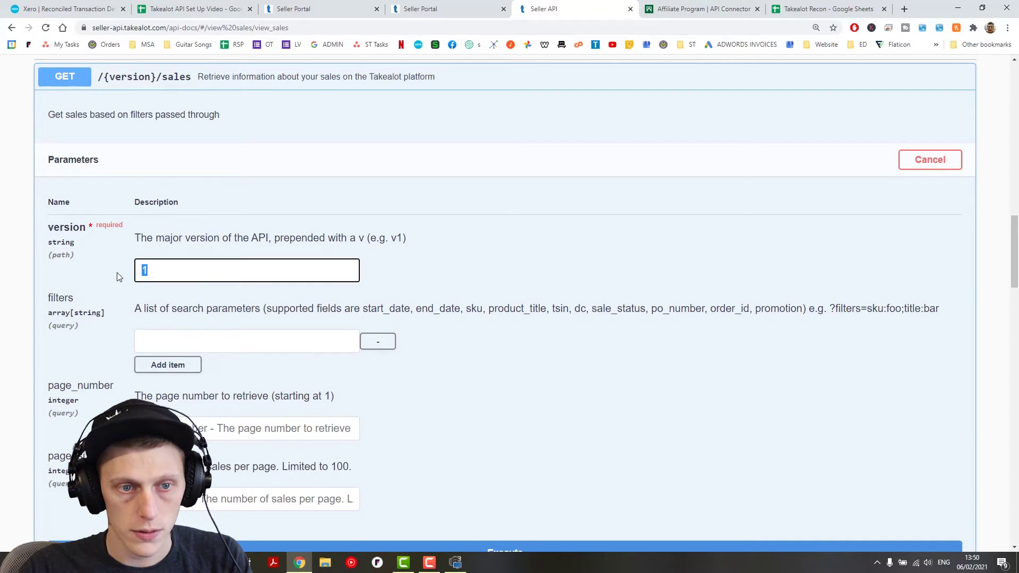
pyautogui.click(398, 285)
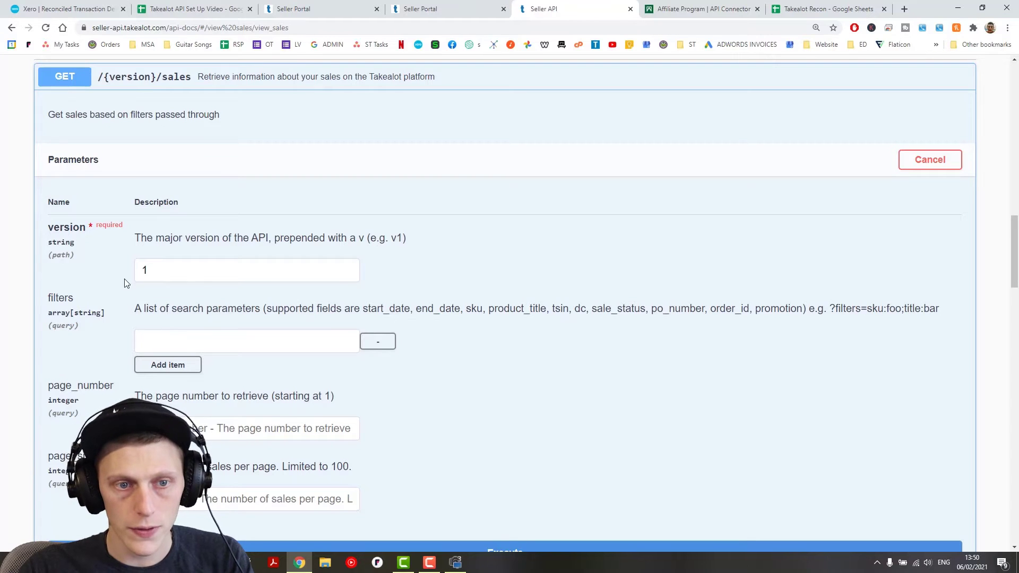
# Try out the view sales request to see its generated URL
pyautogui.scroll(-1, 211, 248)
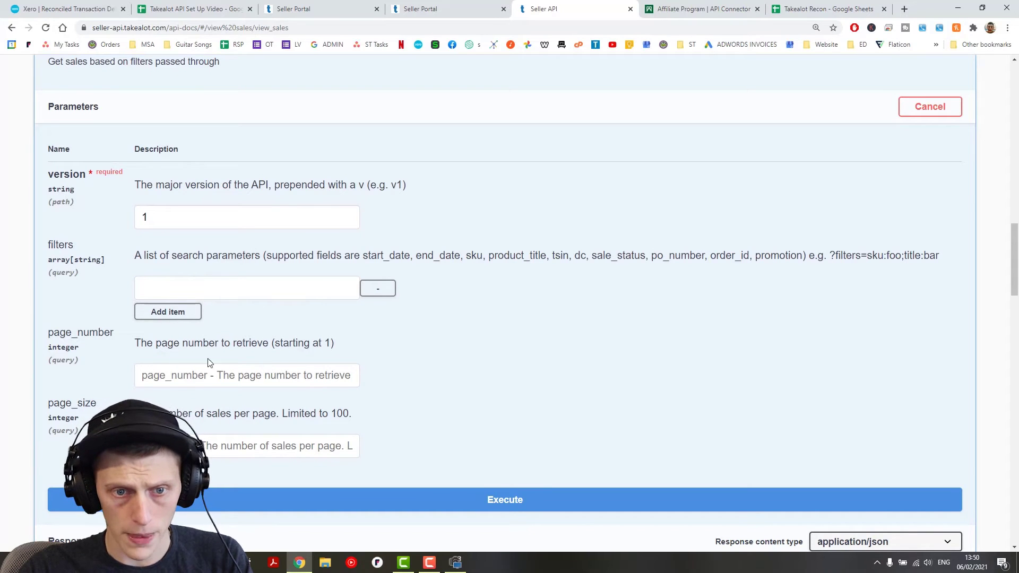
pyautogui.scroll(-1, 210, 361)
pyautogui.scroll(-1, 372, 331)
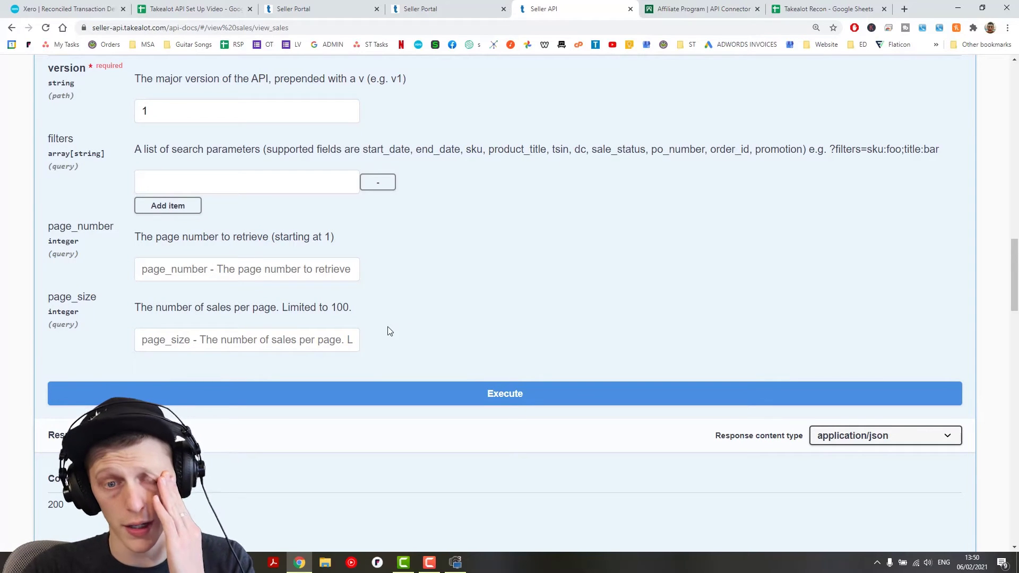
pyautogui.click(389, 399)
pyautogui.scroll(-3, 330, 405)
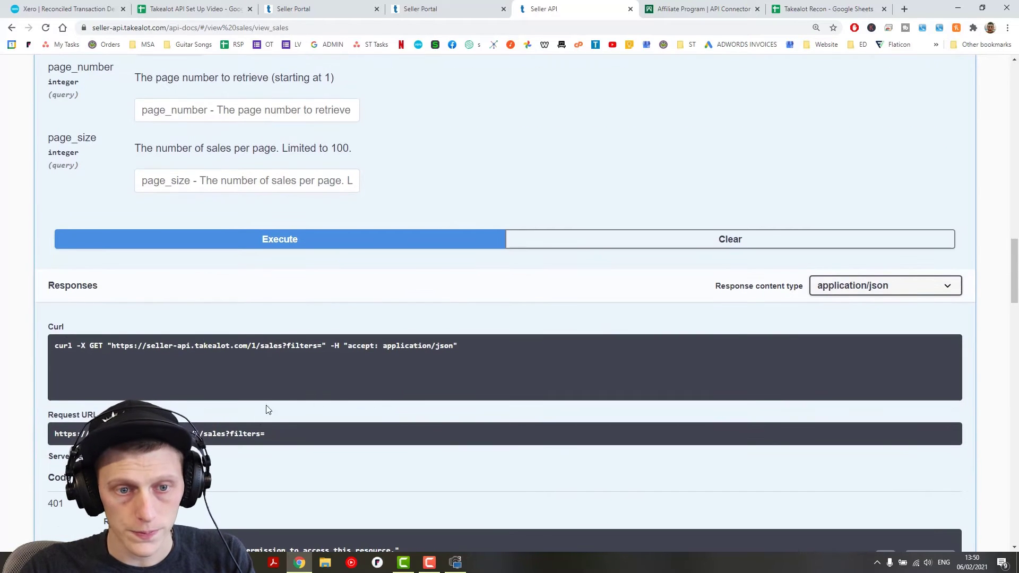
pyautogui.scroll(7, 267, 409)
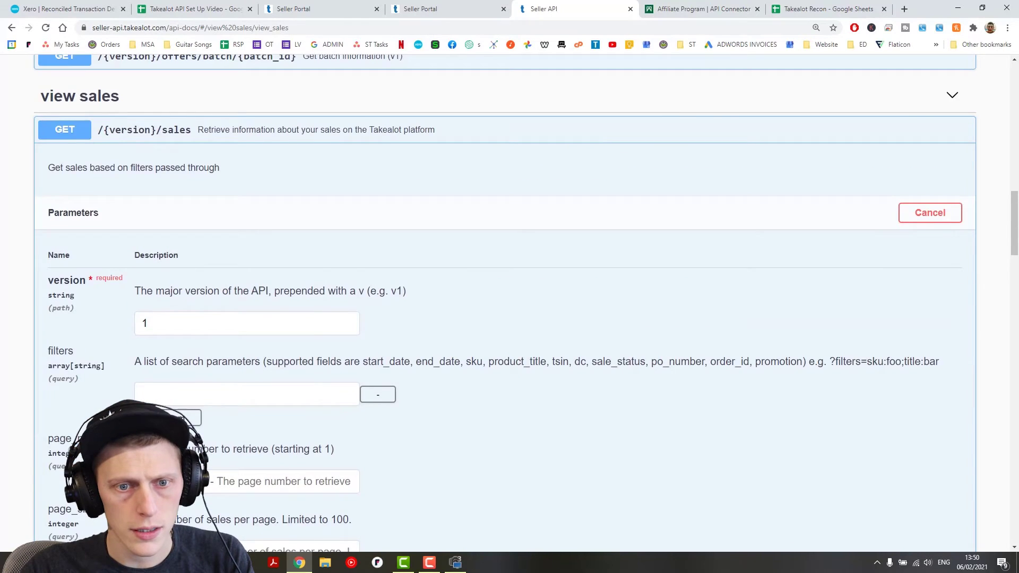
pyautogui.scroll(-7, 378, 318)
pyautogui.scroll(2, 378, 213)
pyautogui.click(378, 129)
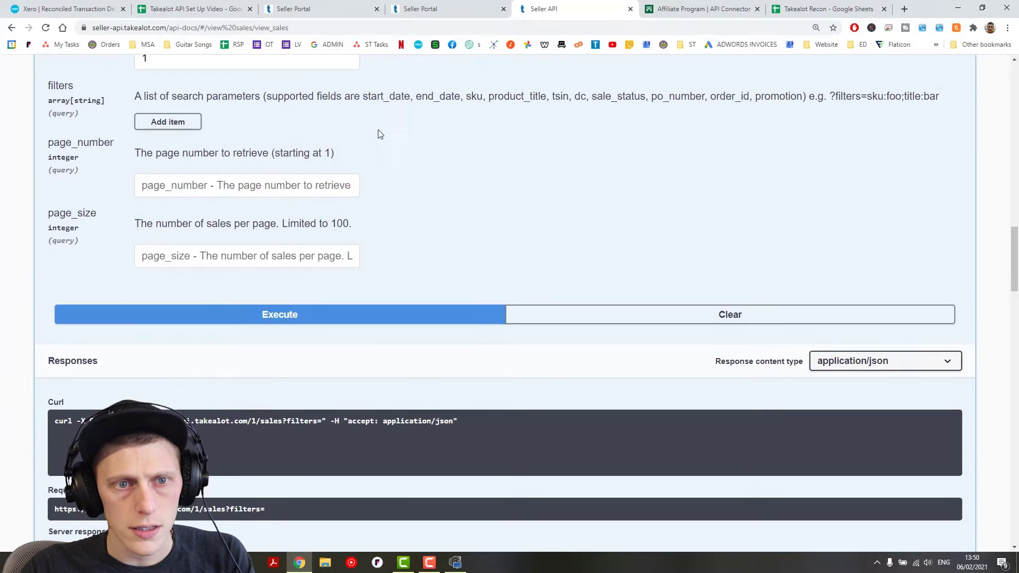
pyautogui.scroll(1, 412, 329)
pyautogui.click(279, 366)
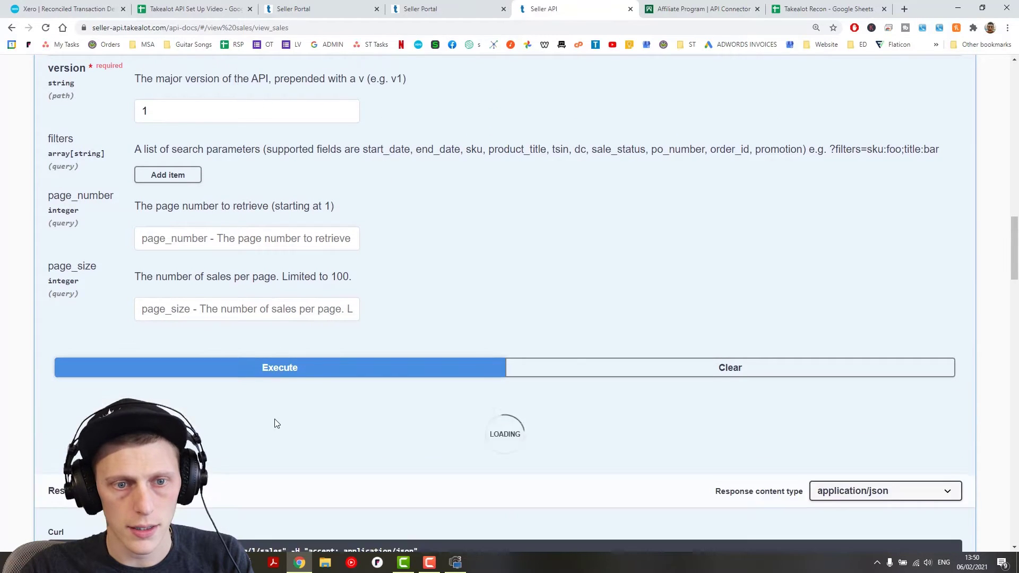
pyautogui.scroll(-2, 275, 423)
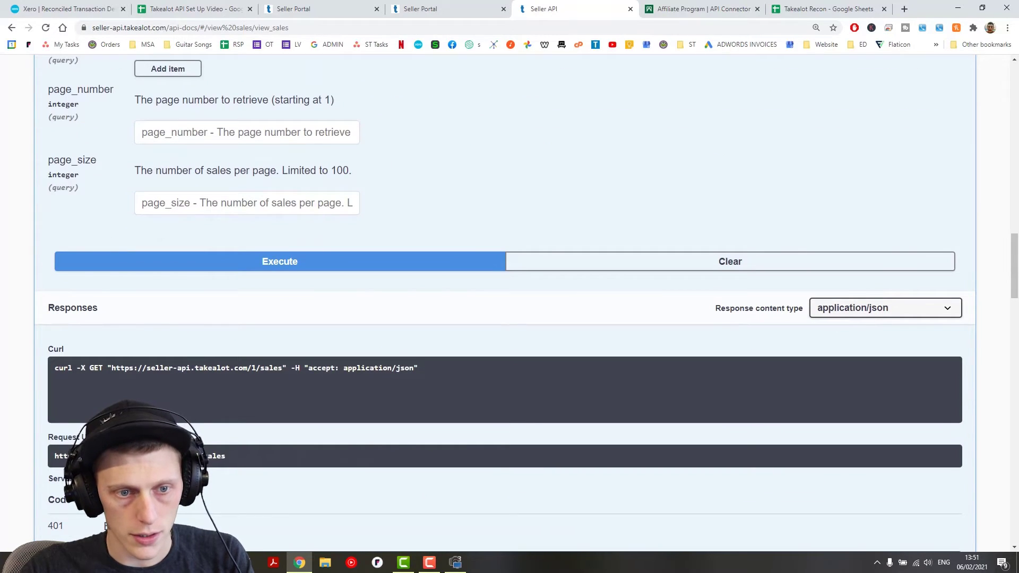
pyautogui.tripleClick(212, 455)
pyautogui.hotkey('ctrl', 'c')
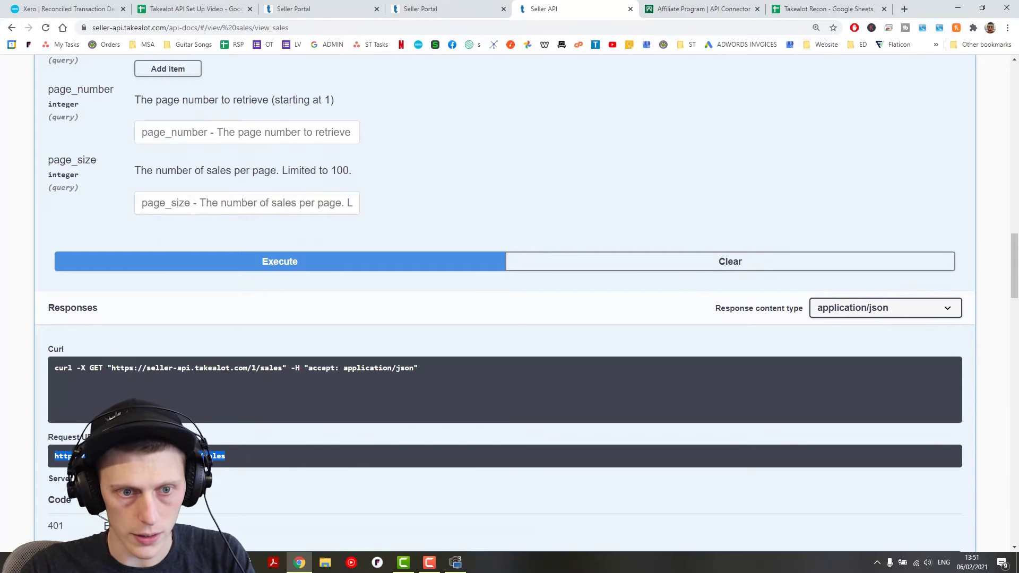
pyautogui.click(826, 10)
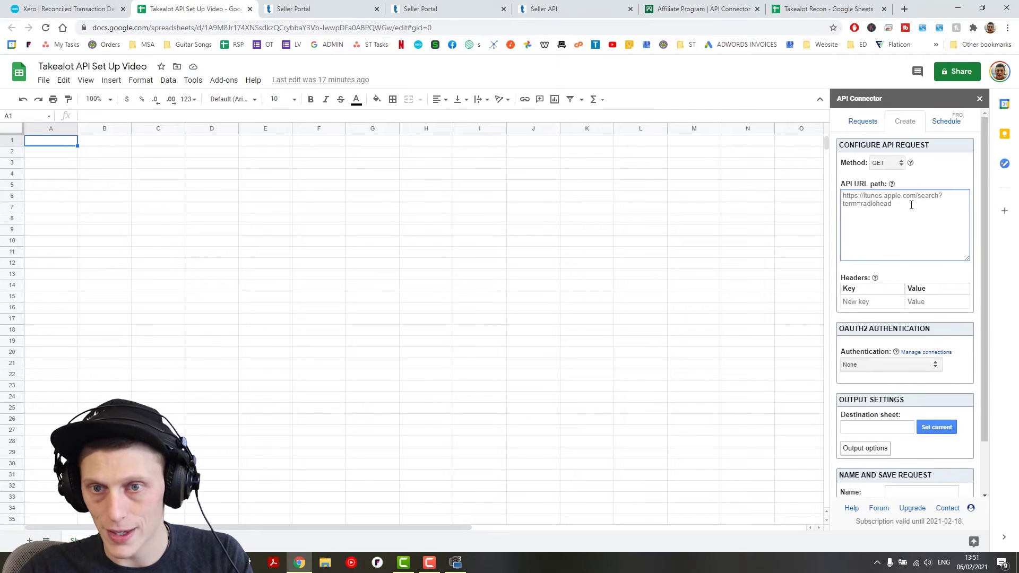
pyautogui.click(911, 205)
pyautogui.hotkey('ctrl', 'v')
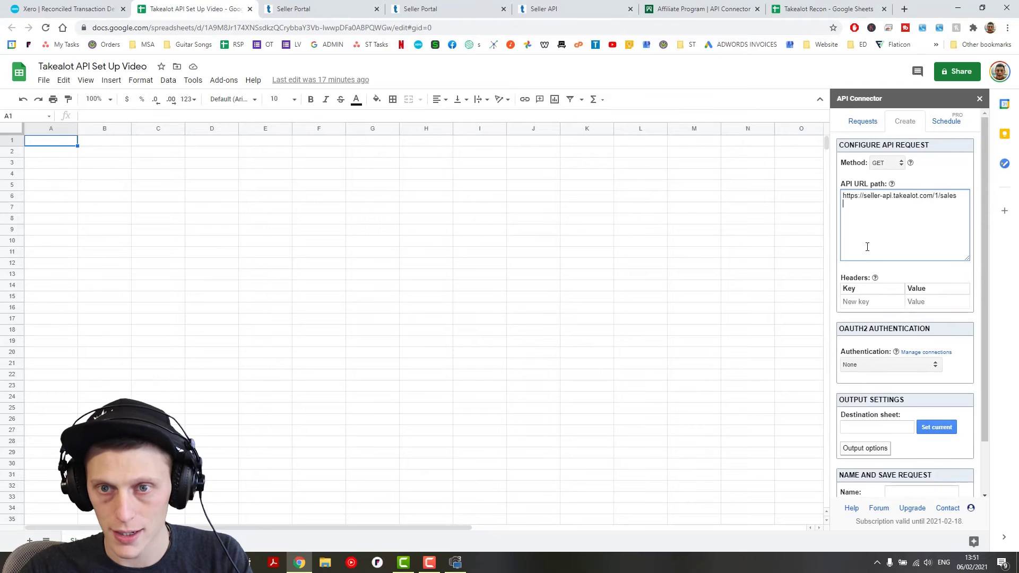
pyautogui.click(847, 301)
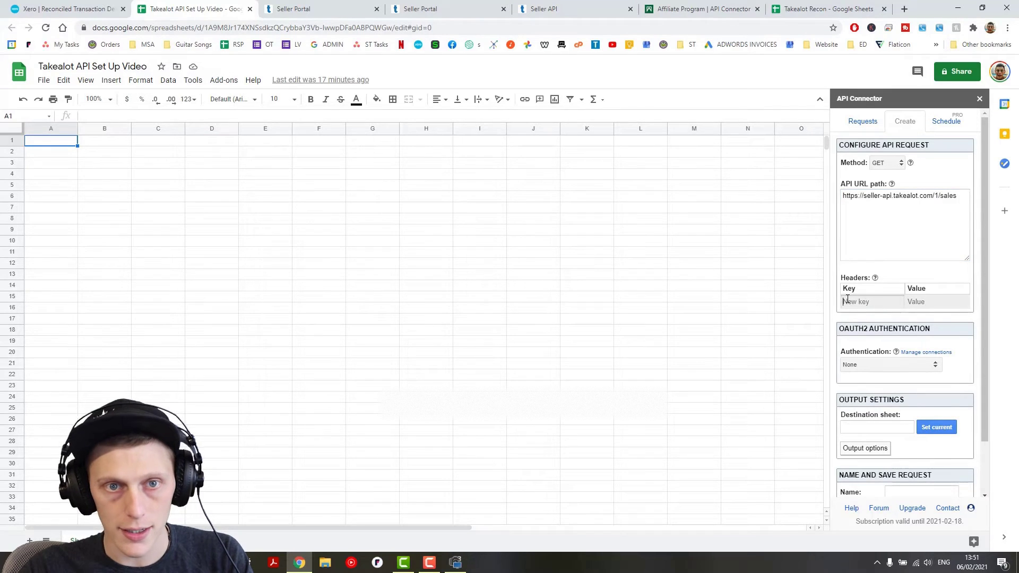
pyautogui.click(303, 9)
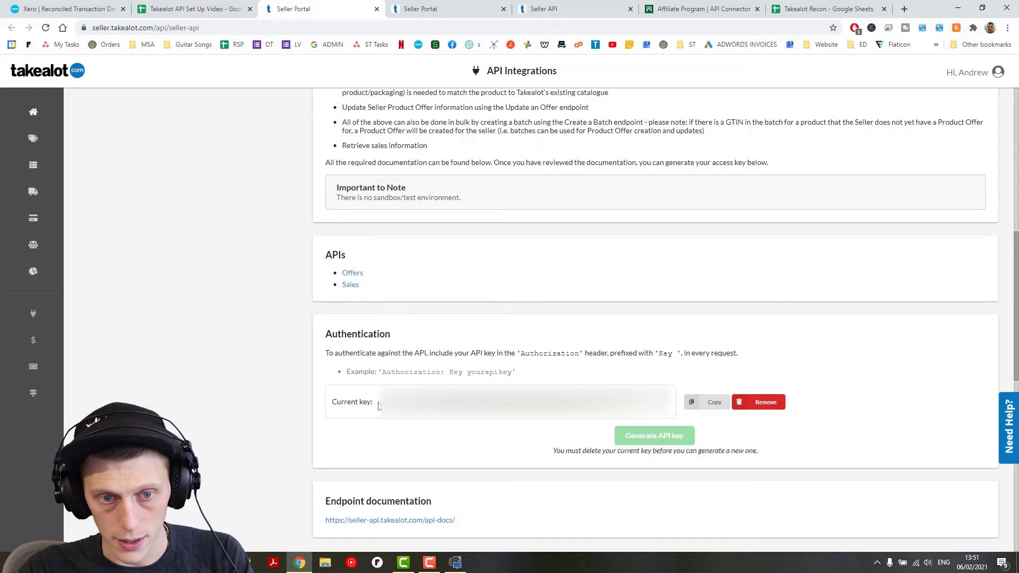
# Copy the current API key from the Seller Portal and return to Google Sheets
pyautogui.doubleClick(526, 402)
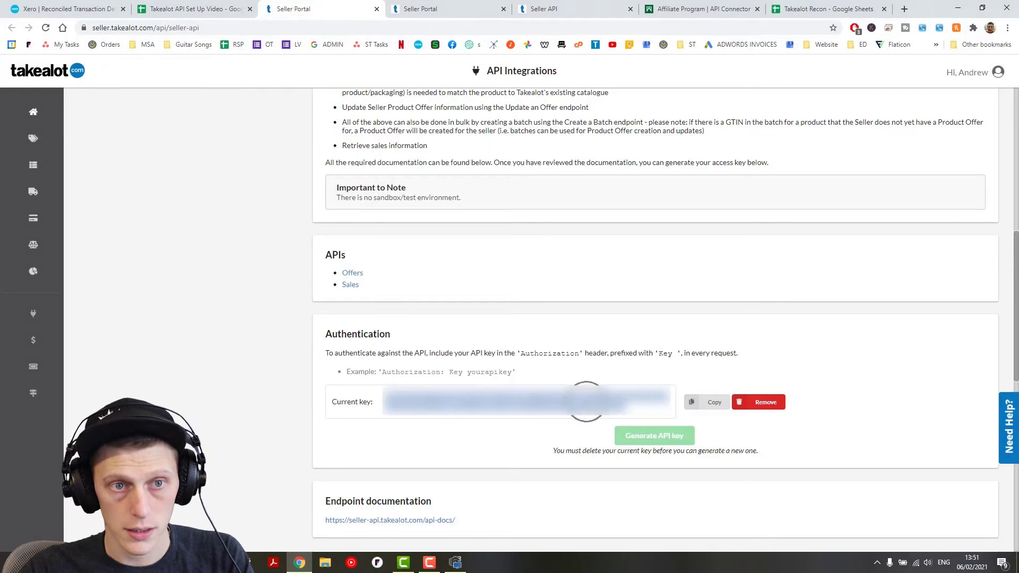
pyautogui.hotkey('ctrl', 'pageup')
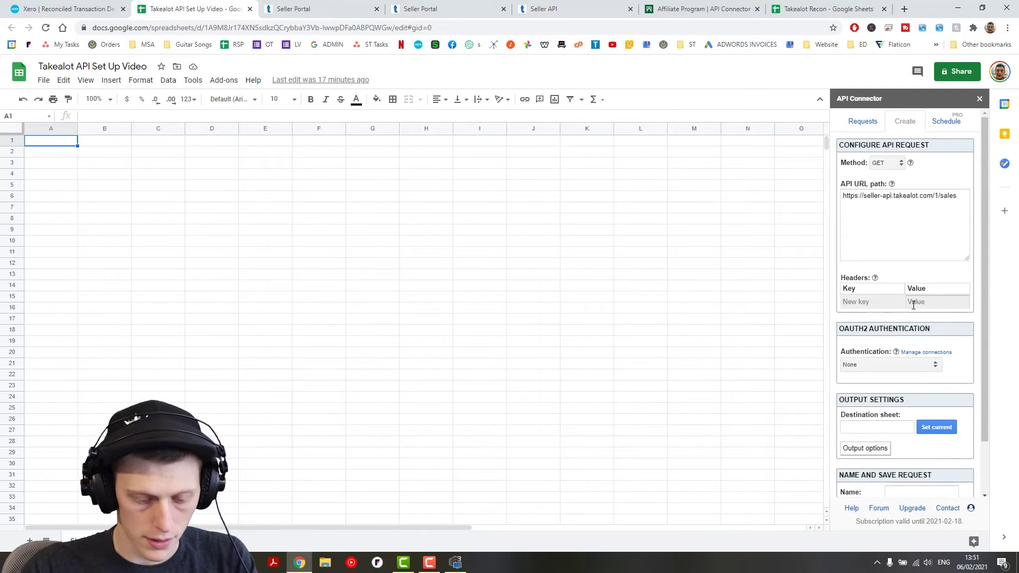
# Add an Authorization header whose value is 'Key ' followed by the API key
pyautogui.write('Key')
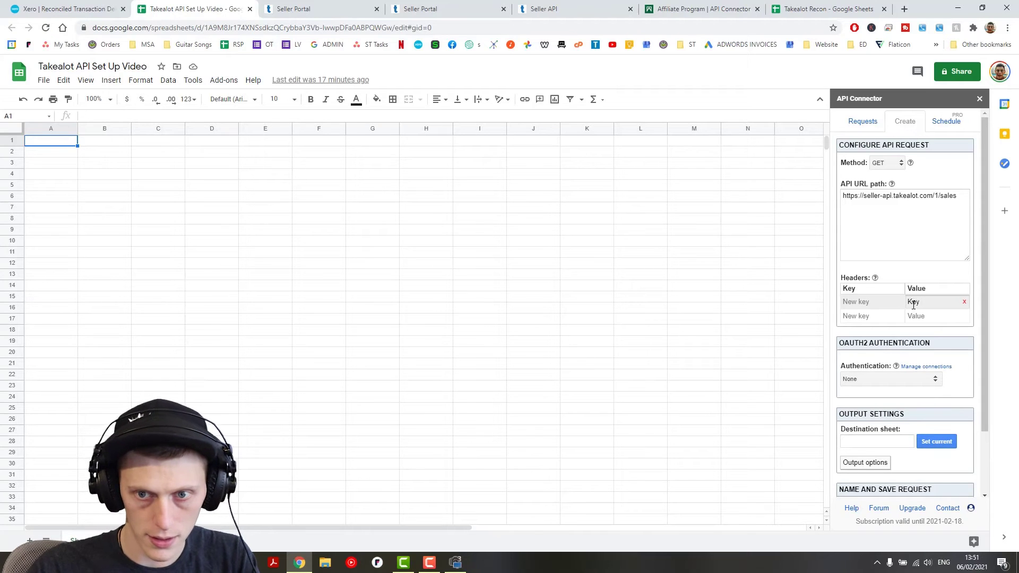
pyautogui.hotkey('ctrl', 'v')
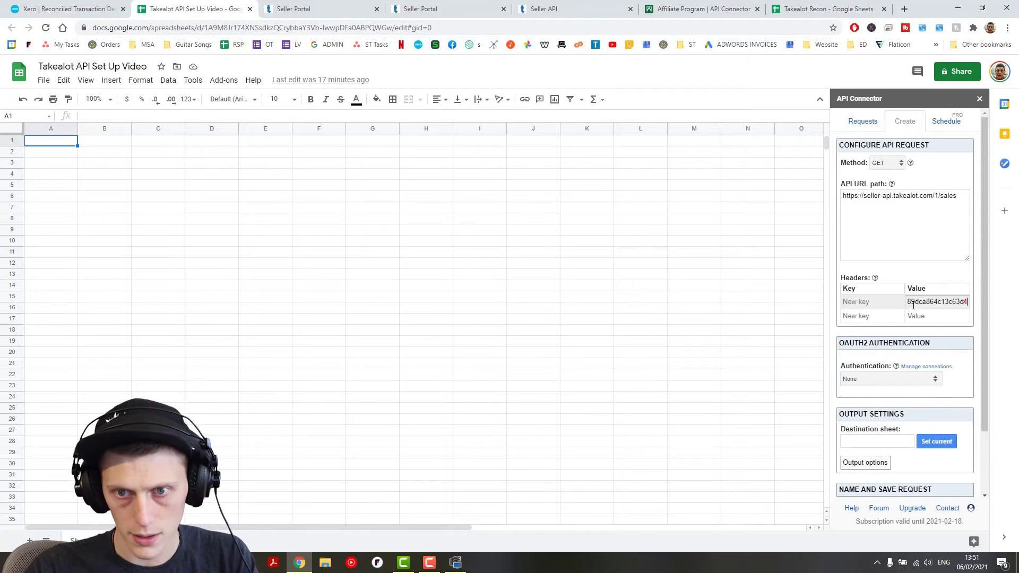
pyautogui.click(893, 306)
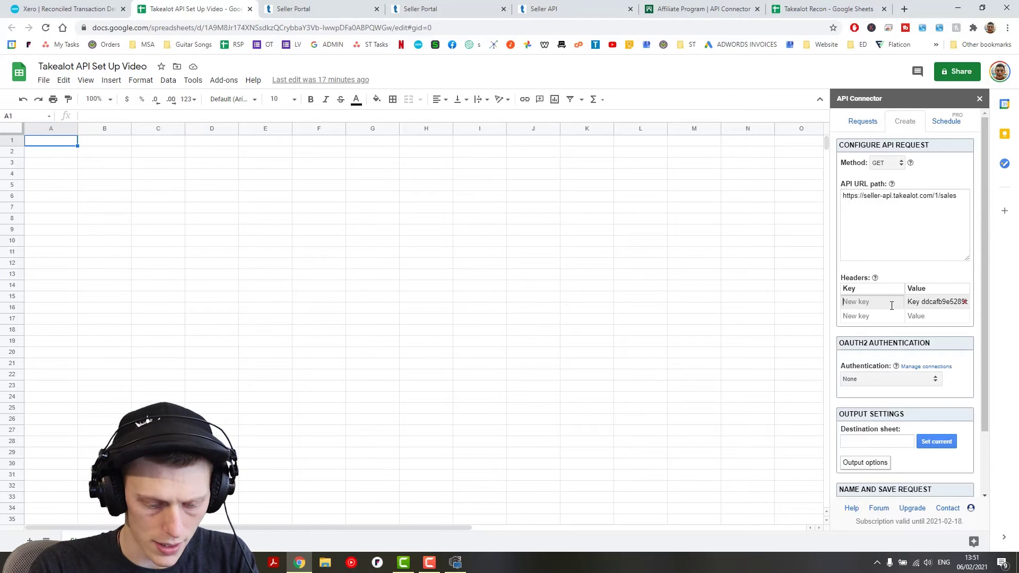
pyautogui.write('Au')
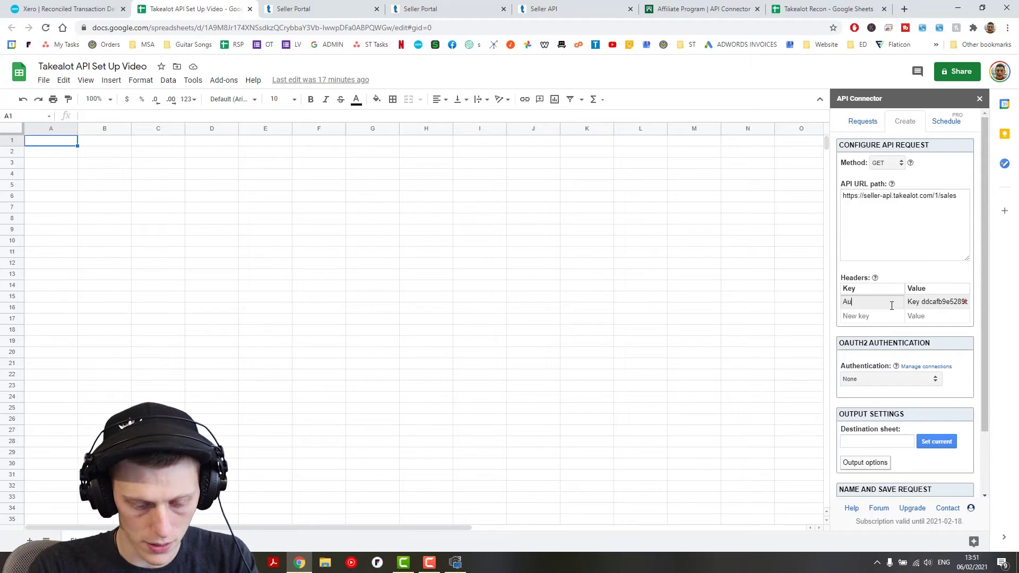
pyautogui.write('thori')
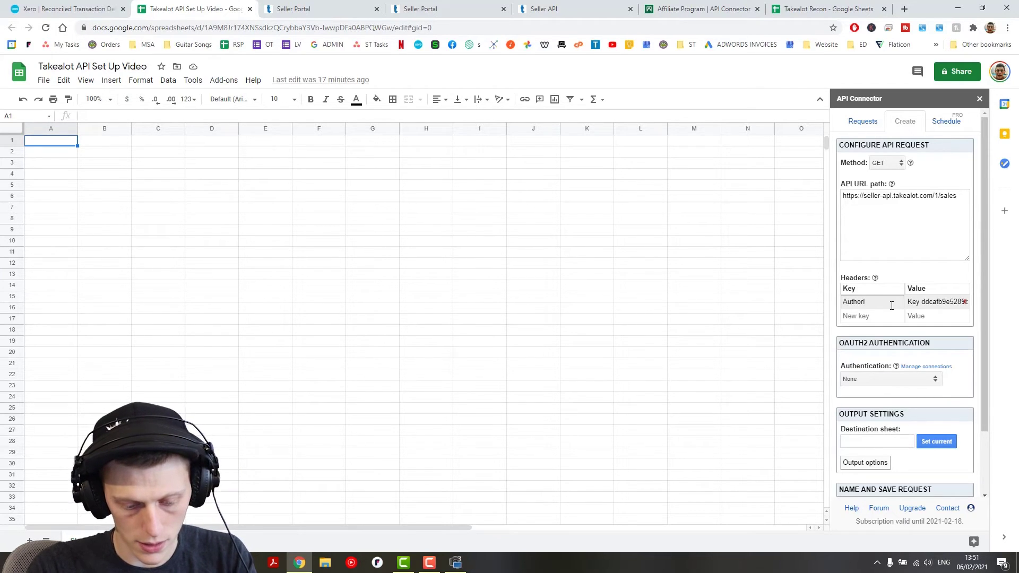
pyautogui.write('zation')
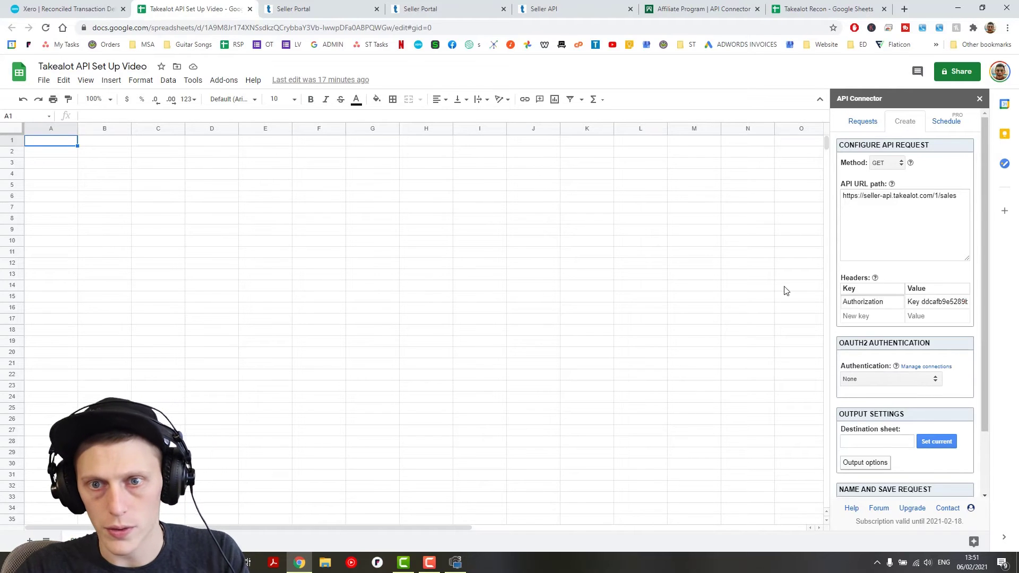
pyautogui.click(891, 223)
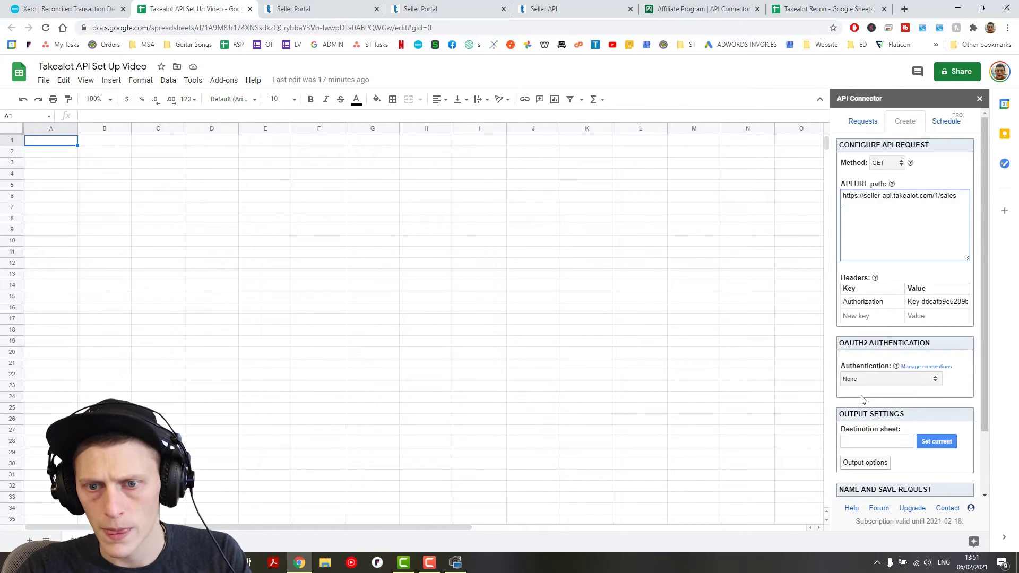
# Send the output to the current sheet, Sheet1, and name the request GetSalesAPI
pyautogui.click(920, 441)
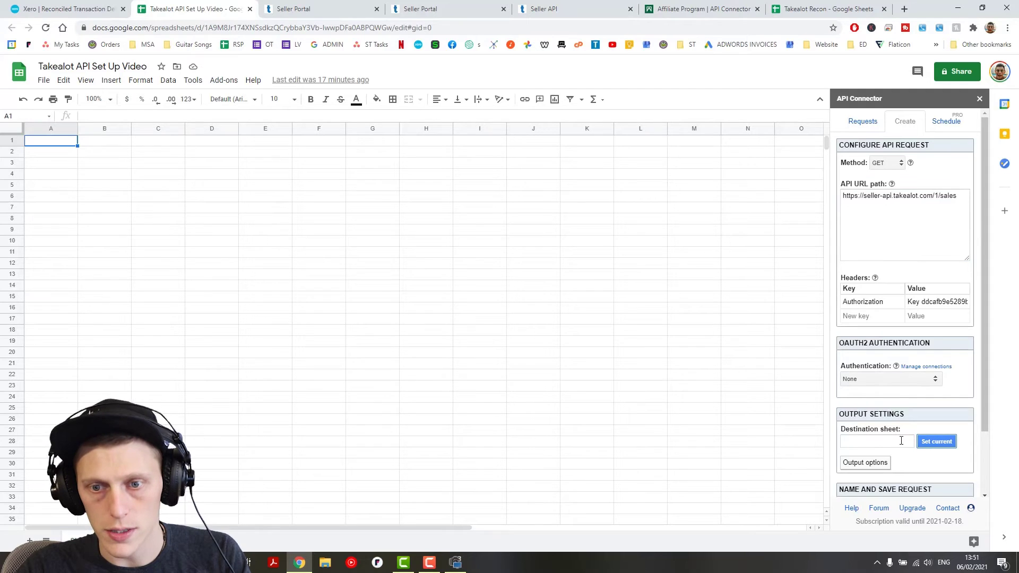
pyautogui.scroll(-3, 877, 413)
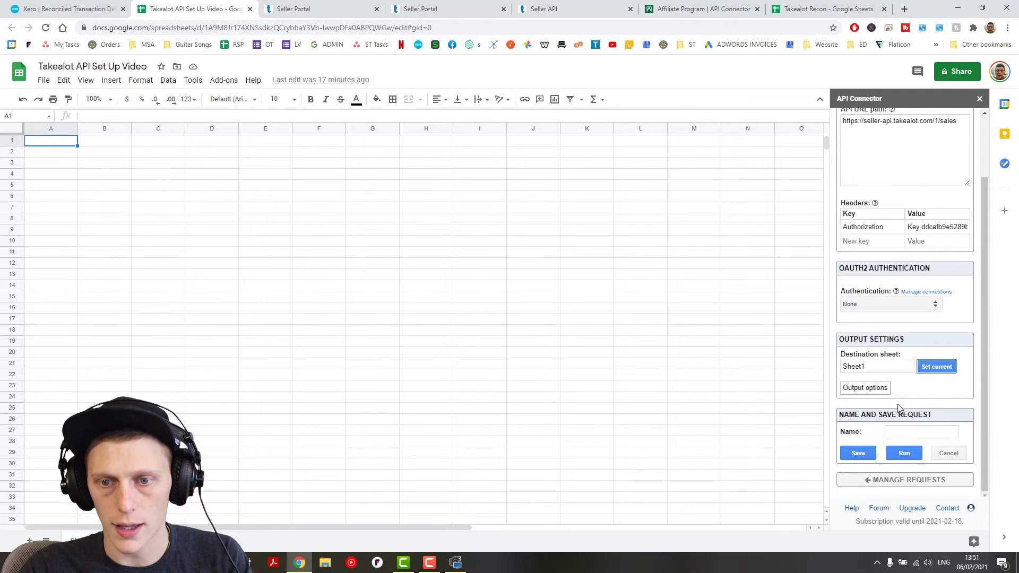
pyautogui.click(920, 432)
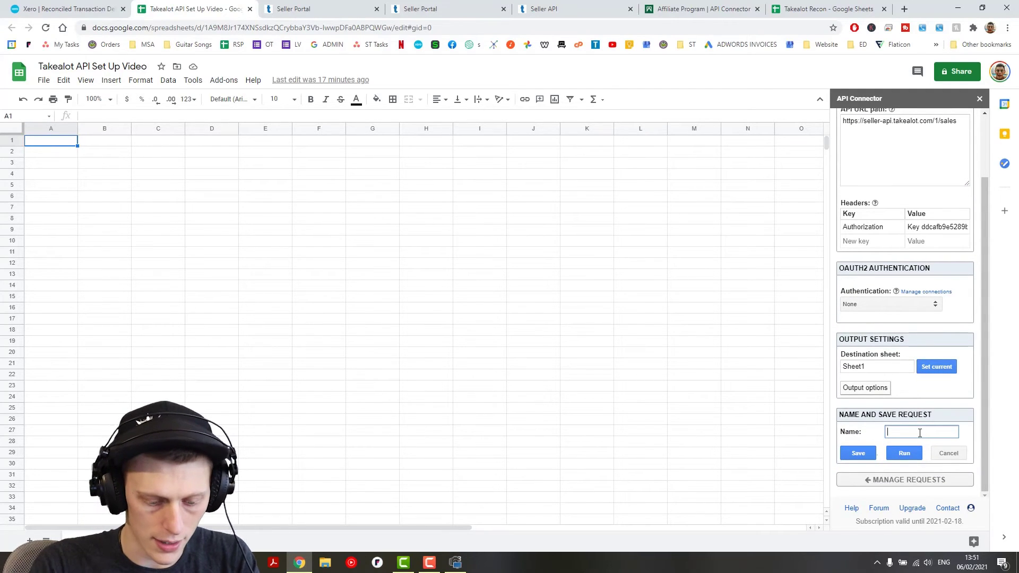
pyautogui.write('GetSales')
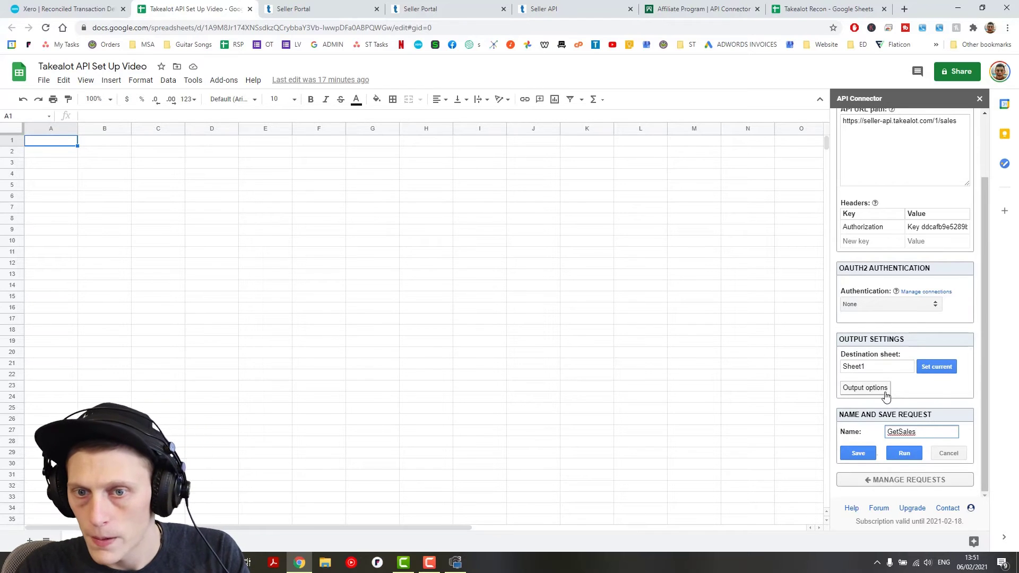
pyautogui.write('API')
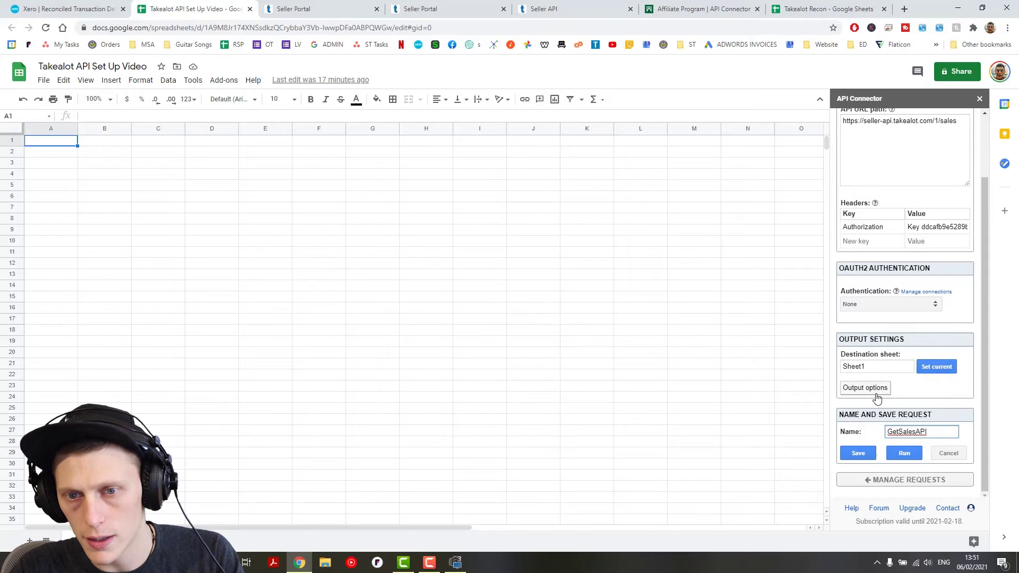
# Set the output mode to Append, then save and run the GetSalesAPI request
pyautogui.click(876, 393)
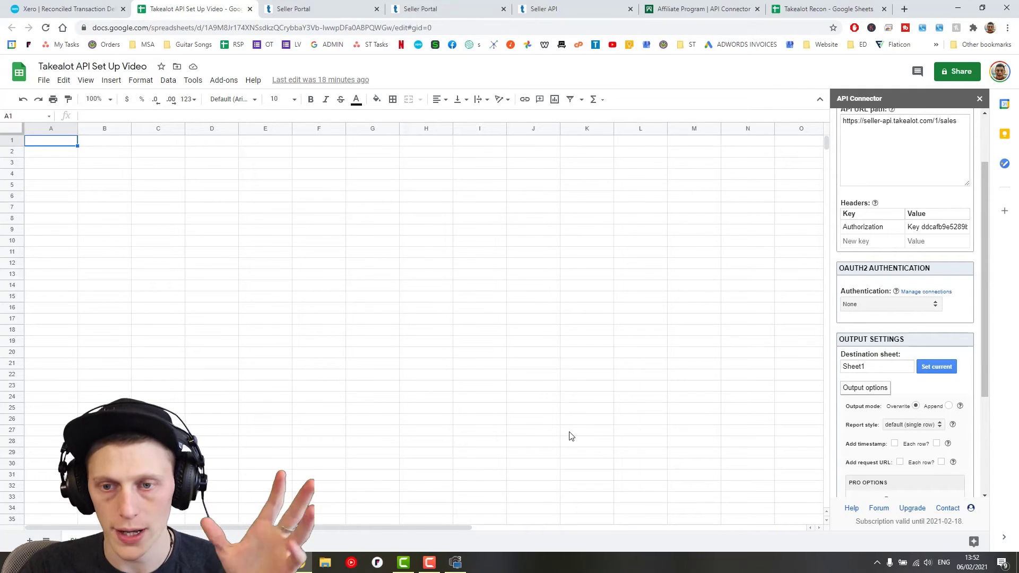
pyautogui.click(948, 407)
pyautogui.scroll(-2, 940, 403)
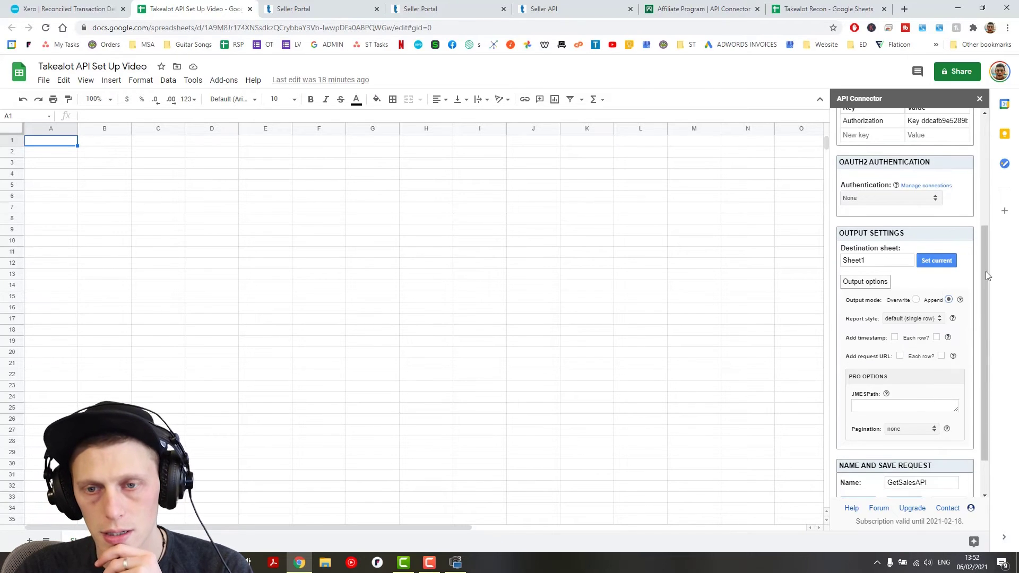
pyautogui.scroll(-1, 891, 243)
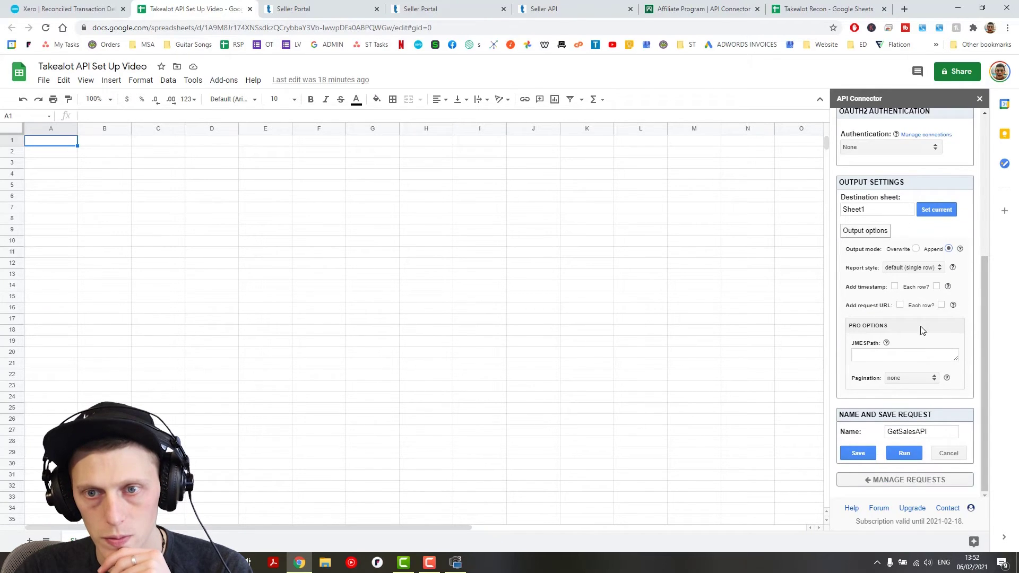
pyautogui.click(859, 453)
pyautogui.scroll(-4, 864, 452)
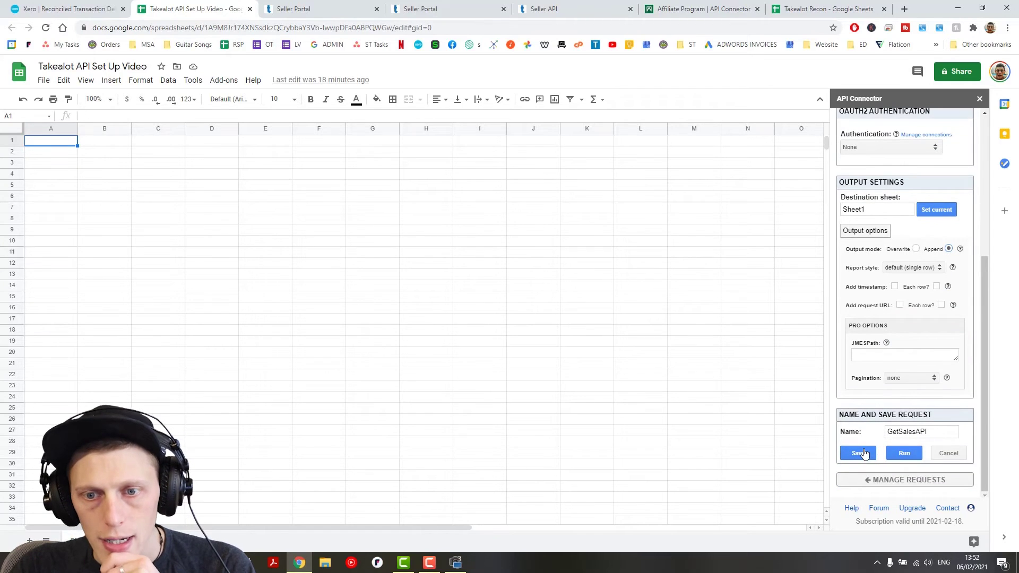
pyautogui.click(904, 454)
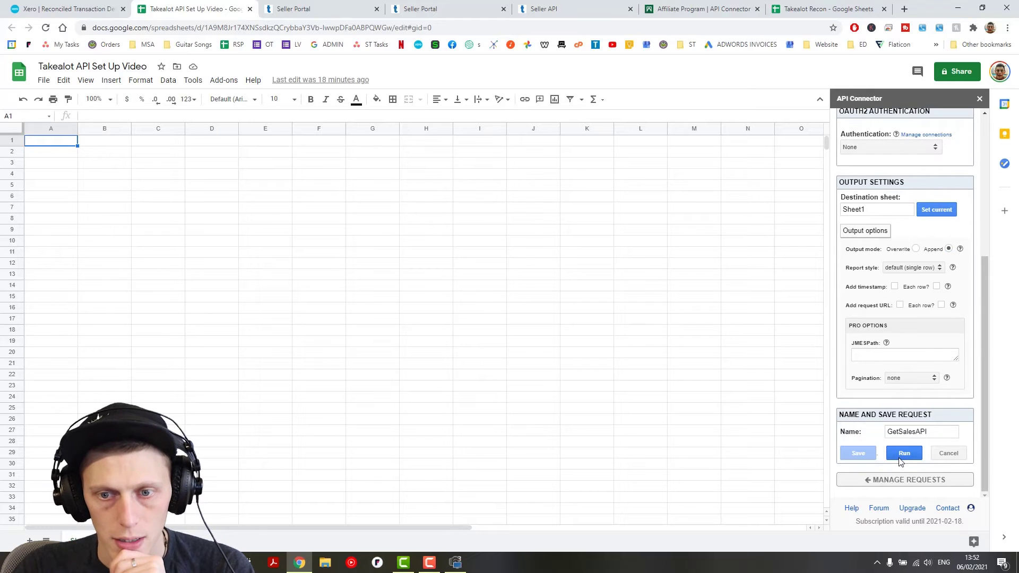
pyautogui.click(897, 453)
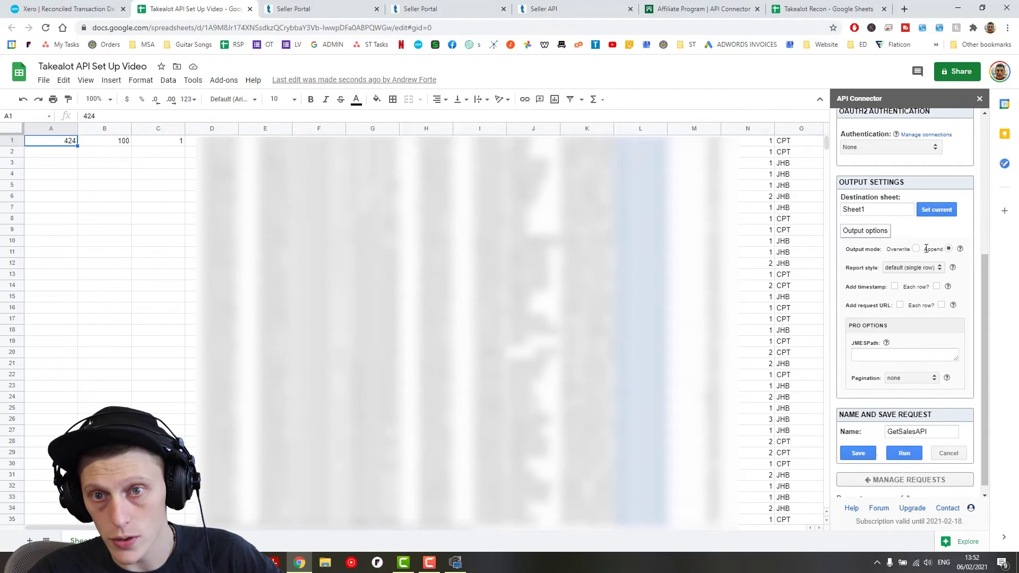
# Scroll up to view the returned sales data in Sheet1, starting 424, 100, 1
pyautogui.scroll(5, 876, 156)
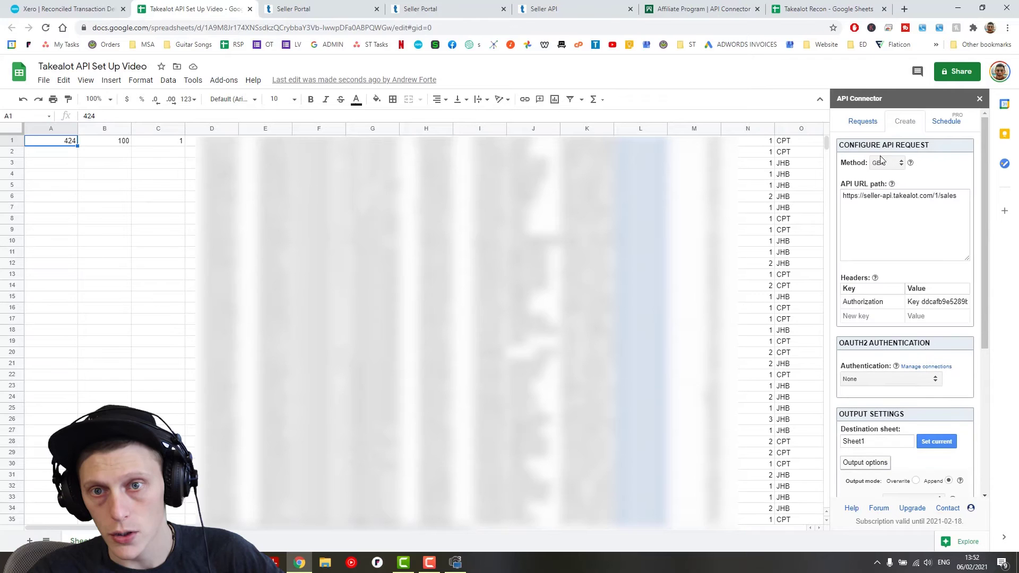
# Add a schedule trigger named API3 that runs GetSalesAPI every 3 hours from 12 a.m
pyautogui.click(947, 123)
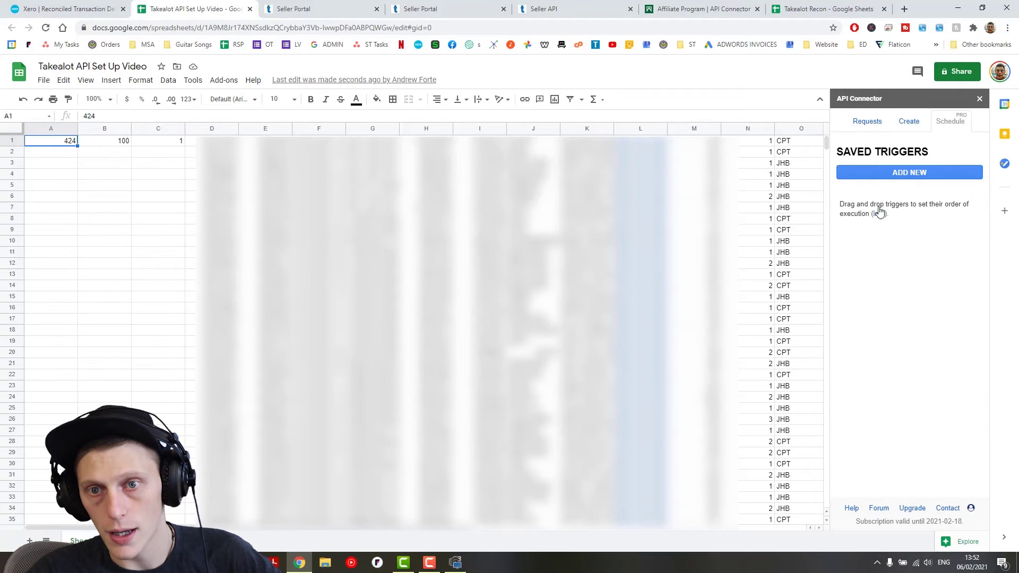
pyautogui.click(893, 172)
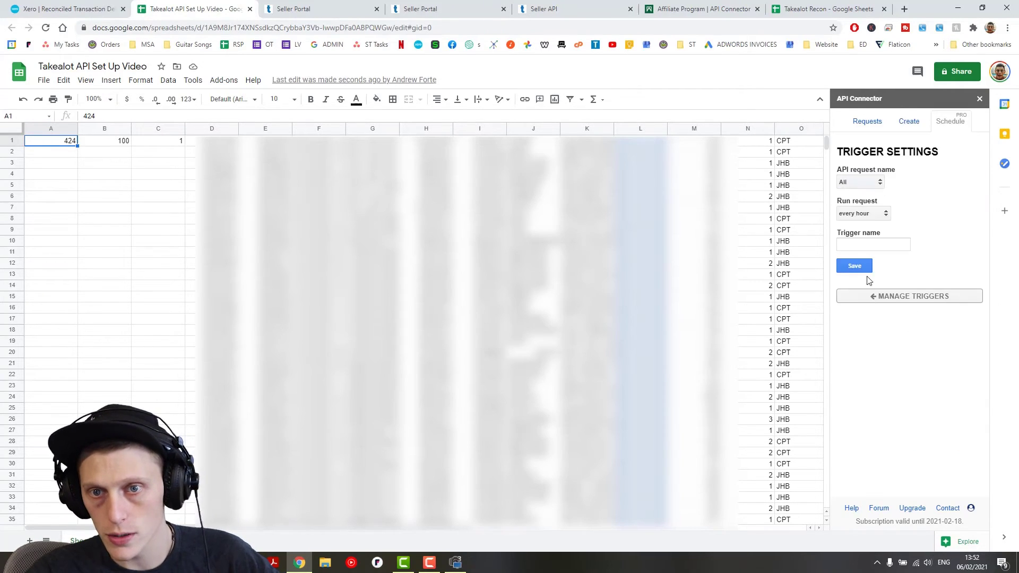
pyautogui.click(861, 182)
pyautogui.click(856, 200)
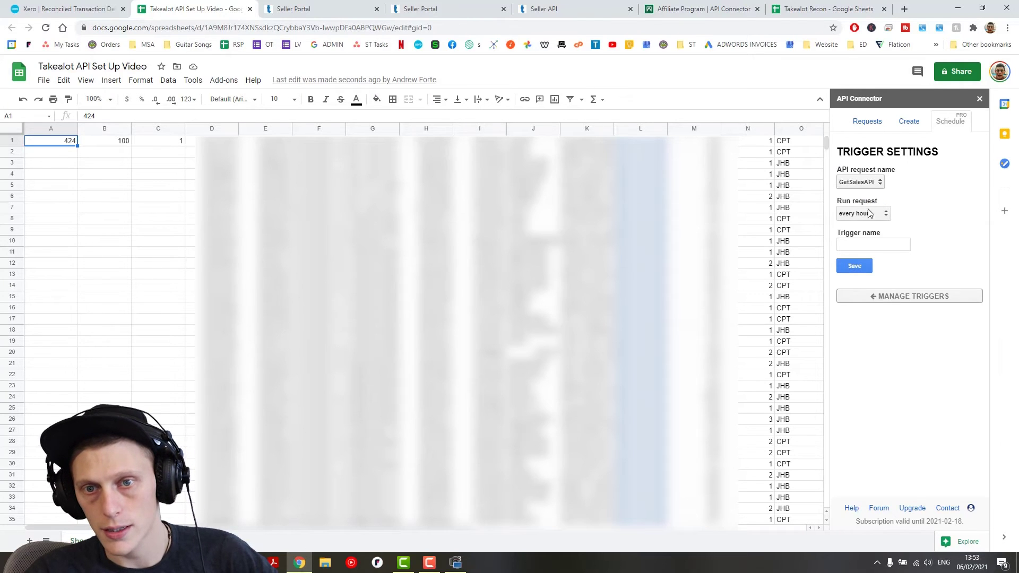
pyautogui.click(868, 213)
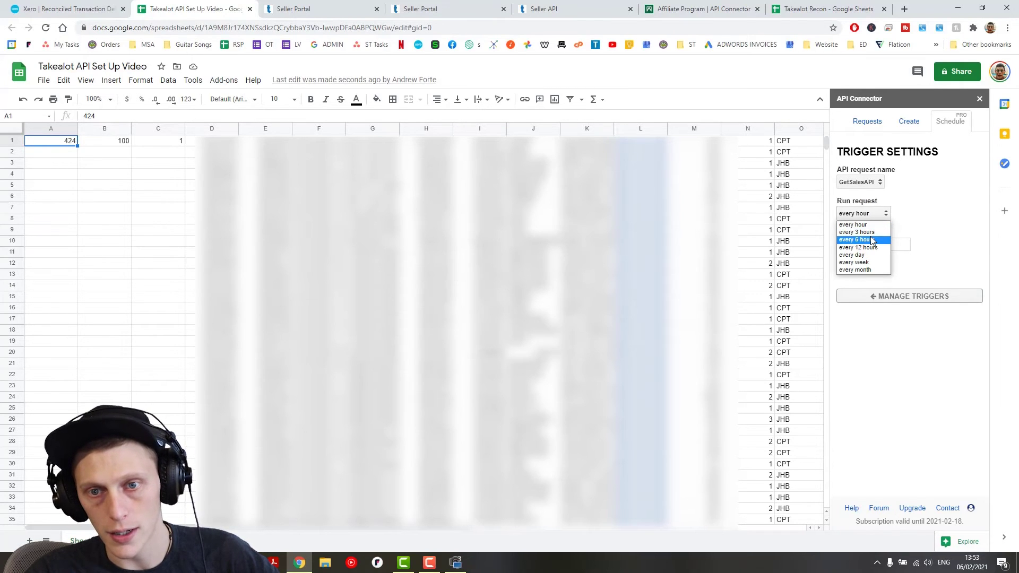
pyautogui.click(857, 232)
pyautogui.click(884, 263)
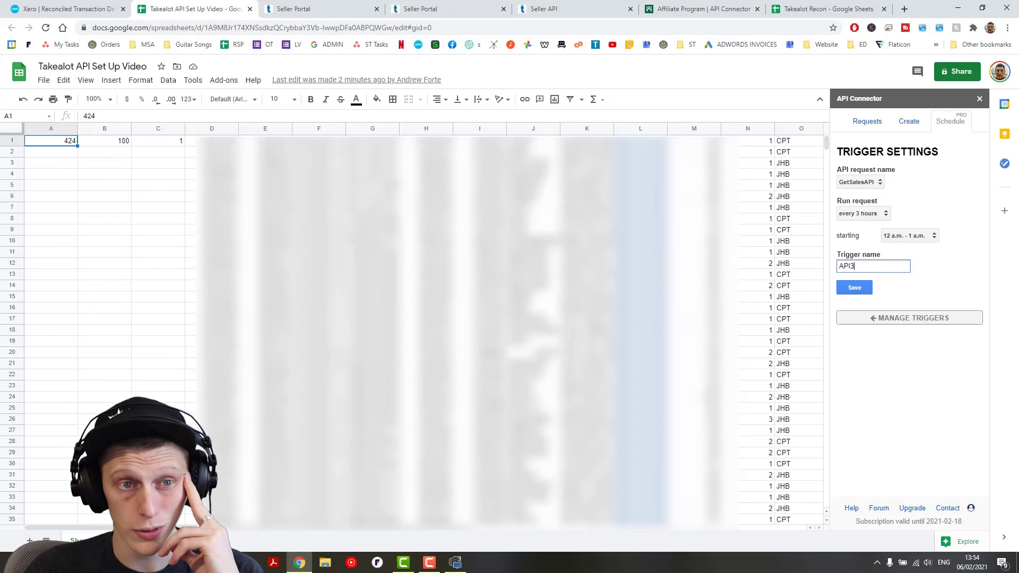
pyautogui.click(871, 126)
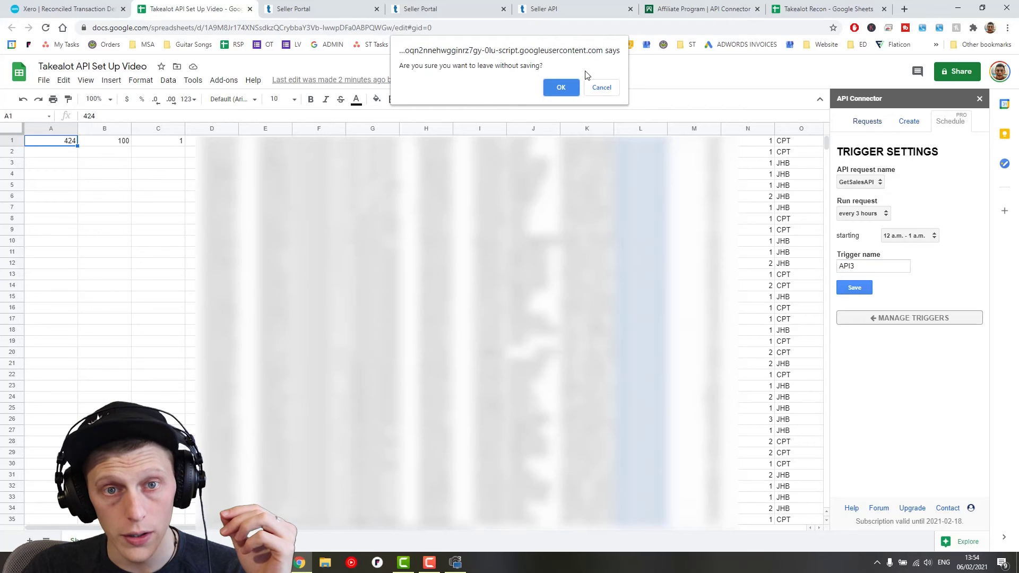
# Discard the unsaved trigger and open the GetSalesAPI request for editing
pyautogui.click(562, 88)
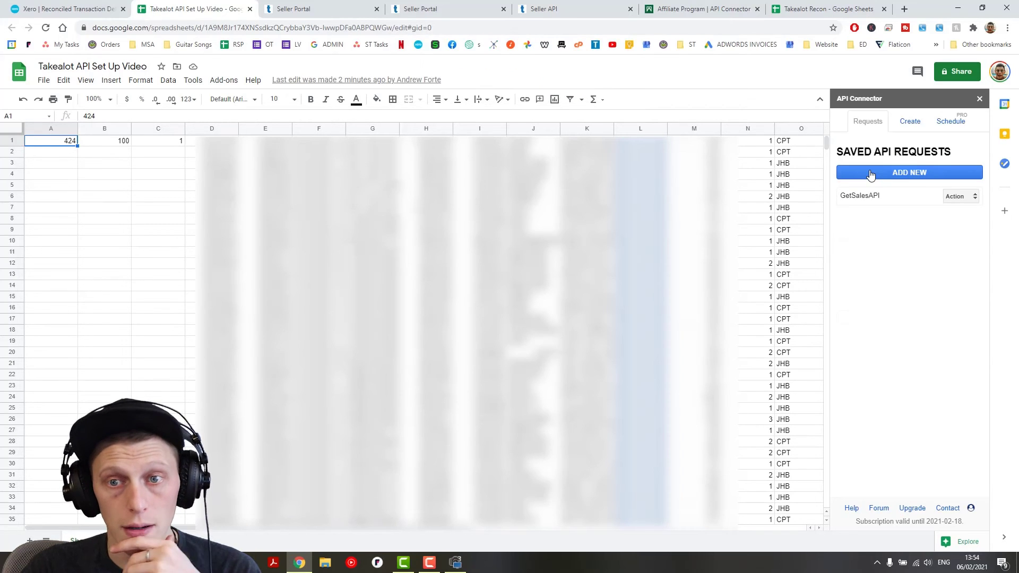
pyautogui.click(973, 197)
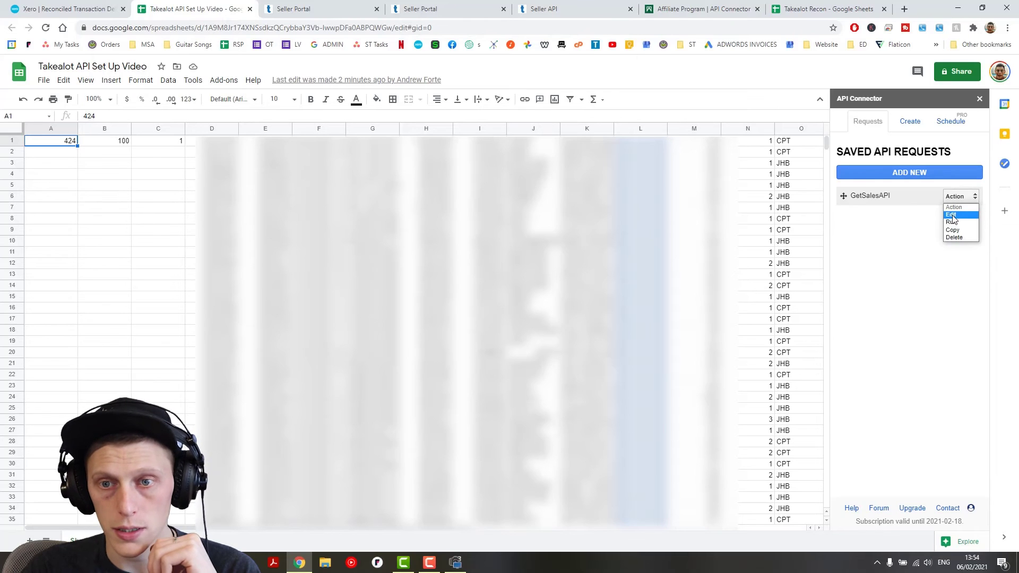
pyautogui.click(953, 222)
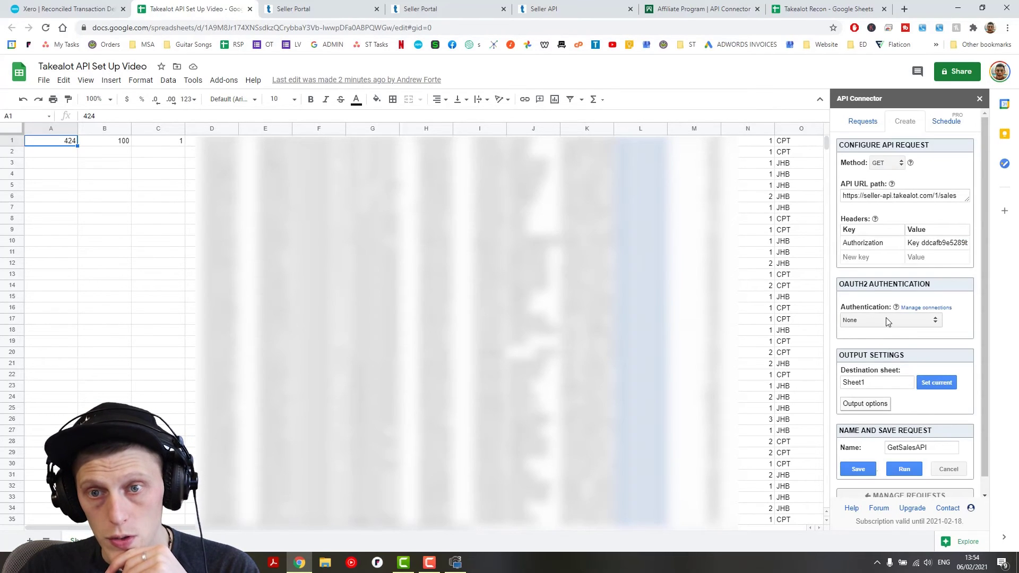
pyautogui.click(409, 5)
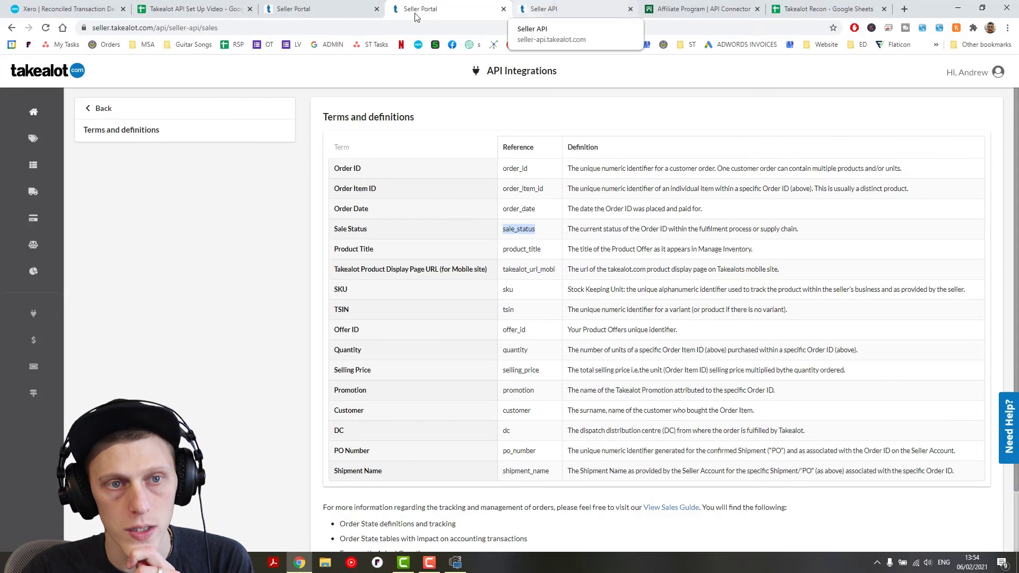
# Review sale_status in Terms and definitions, then return to the Seller API sales documentation
pyautogui.click(197, 9)
pyautogui.click(281, 8)
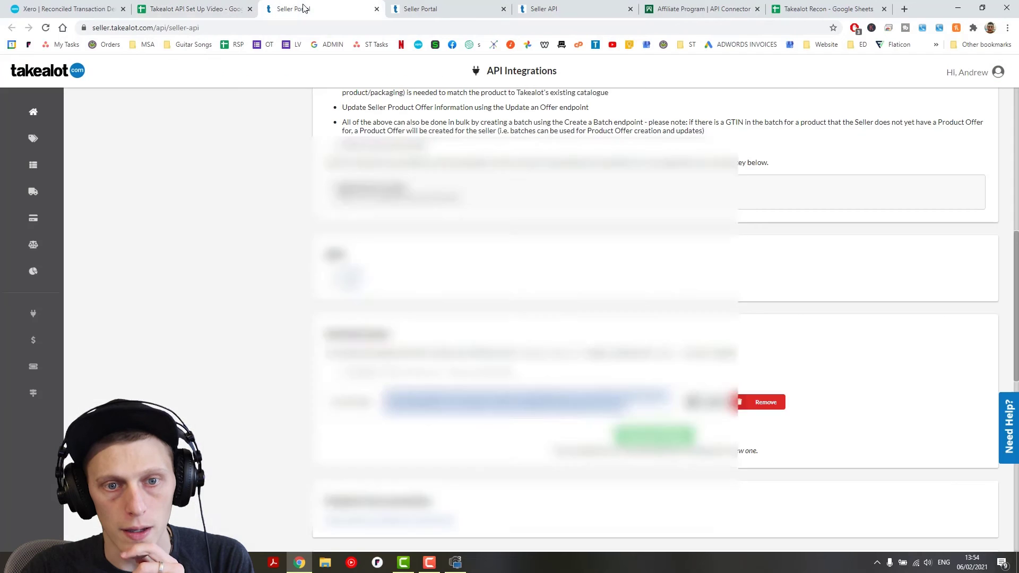
pyautogui.click(557, 8)
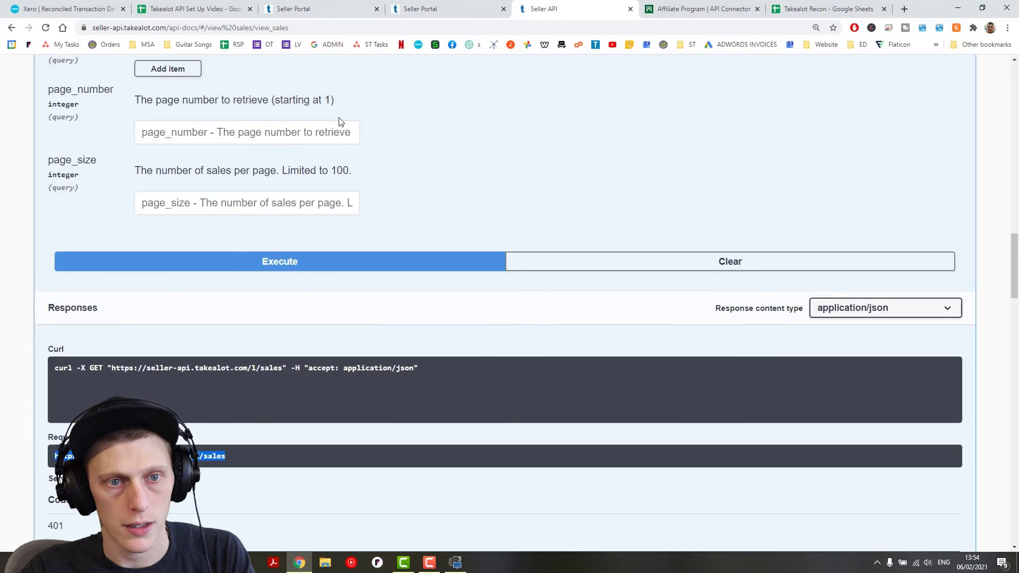
# Add a sales filter entry with the value sale_status:Returned
pyautogui.scroll(7, 198, 187)
pyautogui.scroll(-8, 135, 392)
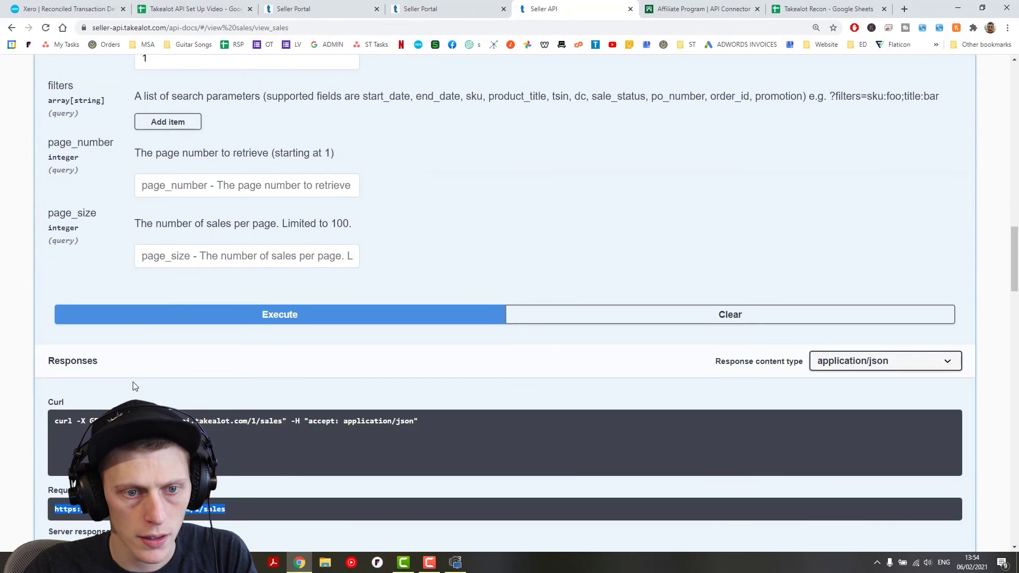
pyautogui.scroll(2, 132, 384)
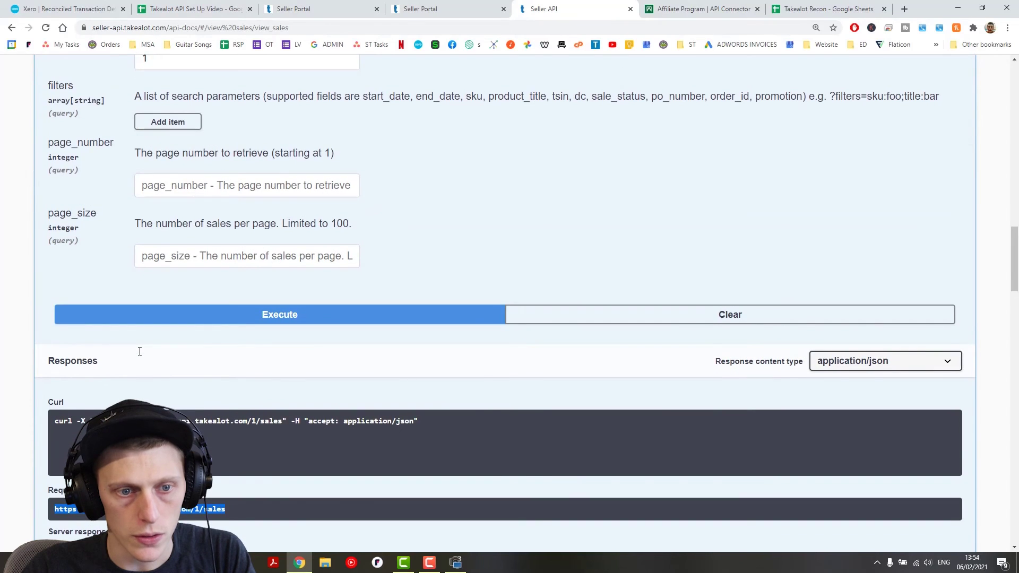
pyautogui.scroll(2, 139, 351)
pyautogui.scroll(1, 140, 355)
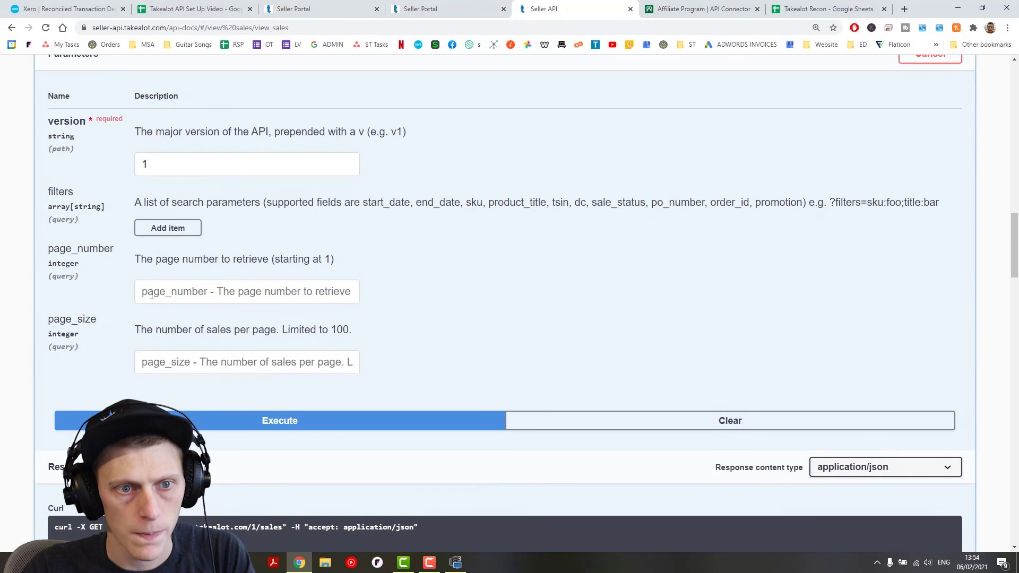
pyautogui.click(164, 229)
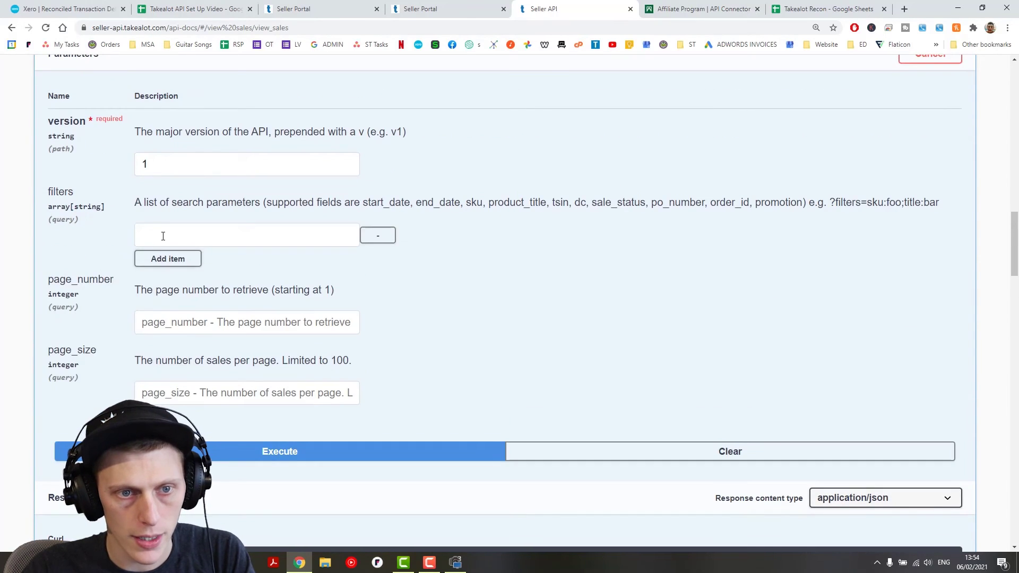
pyautogui.click(165, 235)
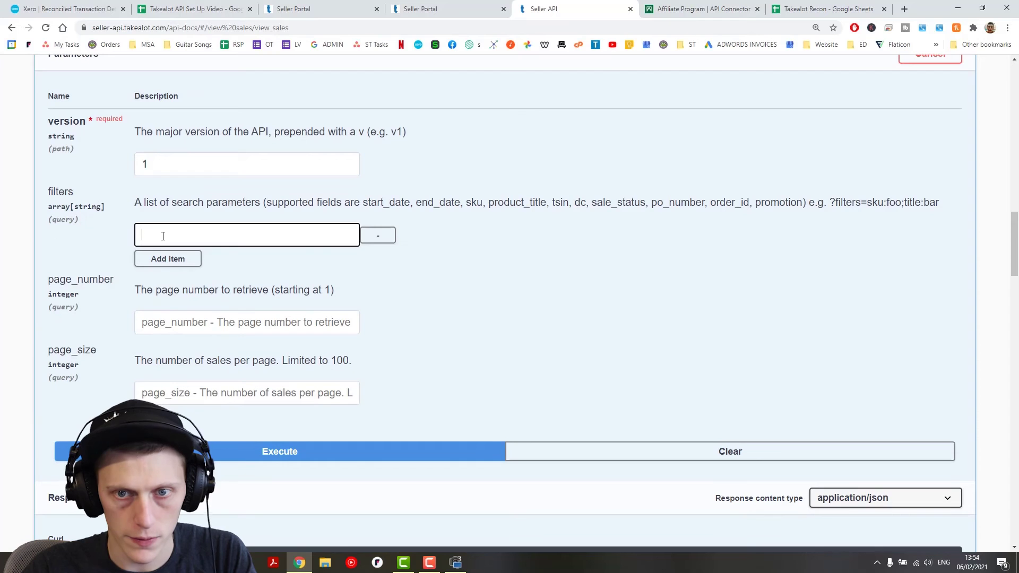
pyautogui.click(888, 206)
pyautogui.write('sale')
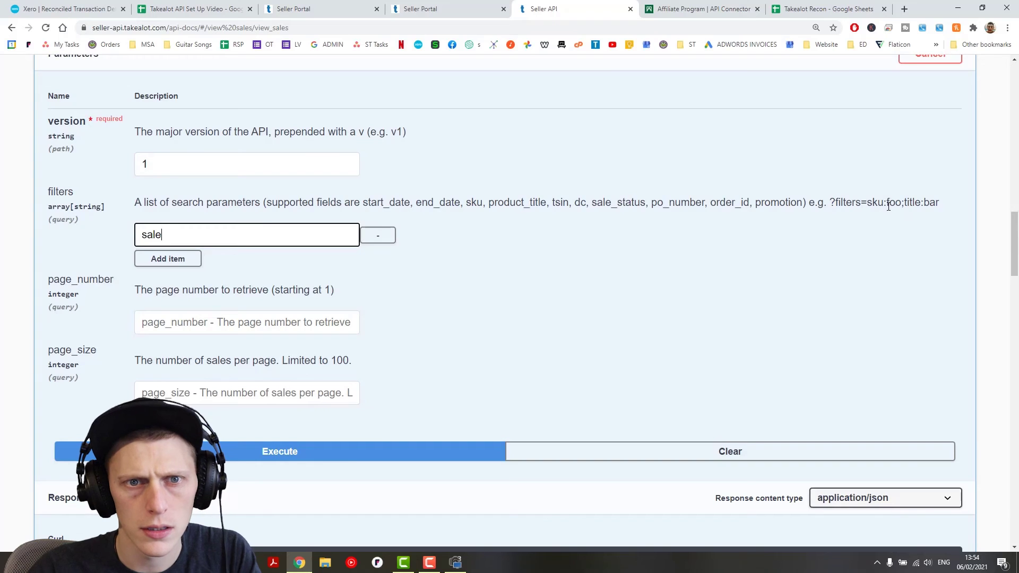
pyautogui.hotkey('ctrl', 'shift', 'Tab')
pyautogui.hotkey('ctrl', 'Tab')
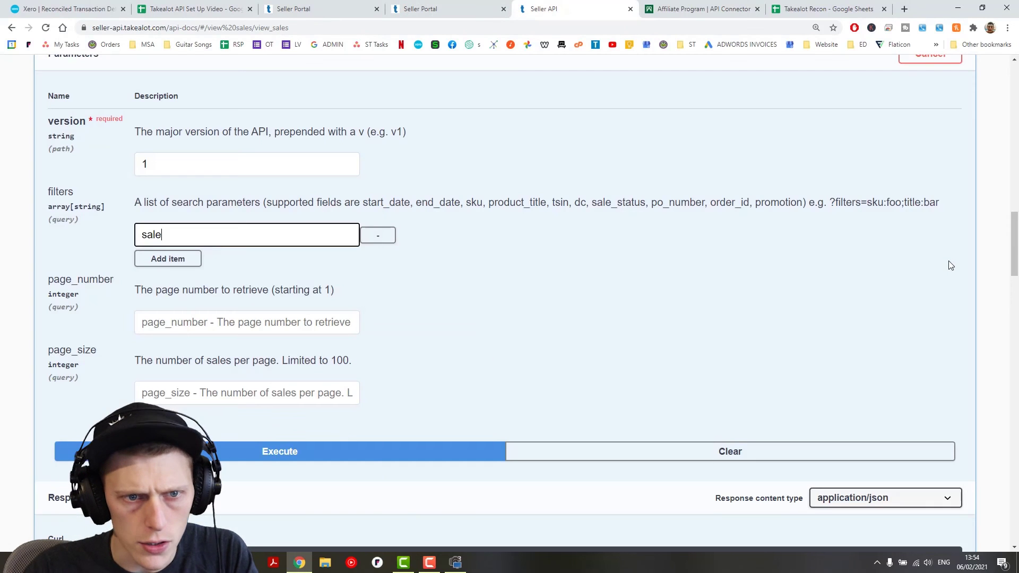
pyautogui.write('_status')
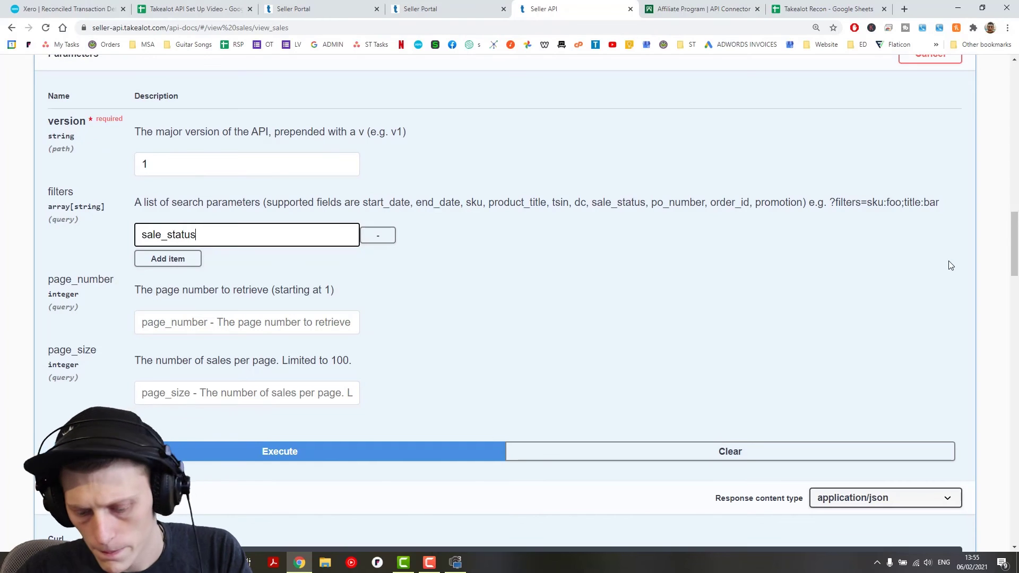
pyautogui.write(':')
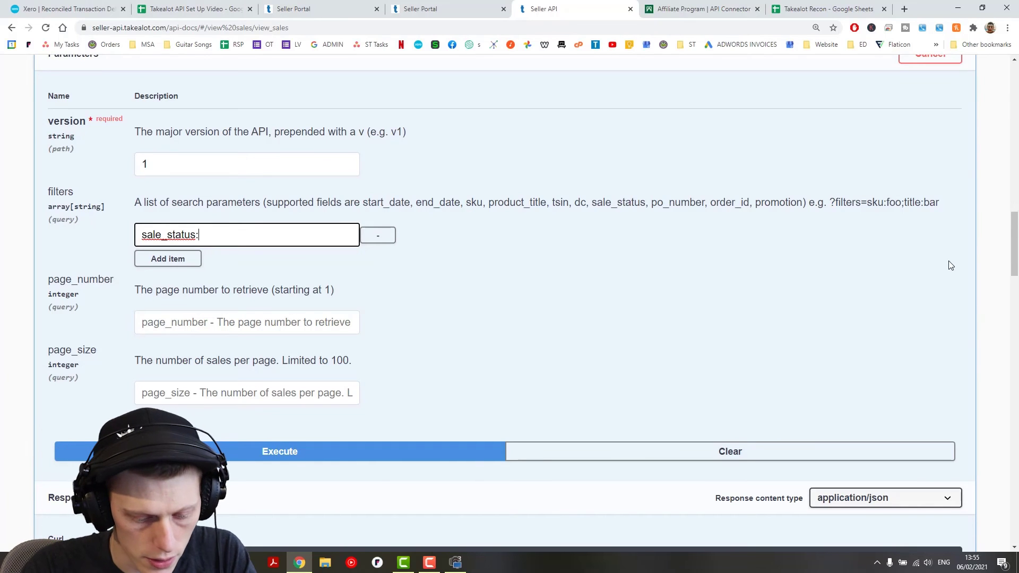
pyautogui.write('Returned')
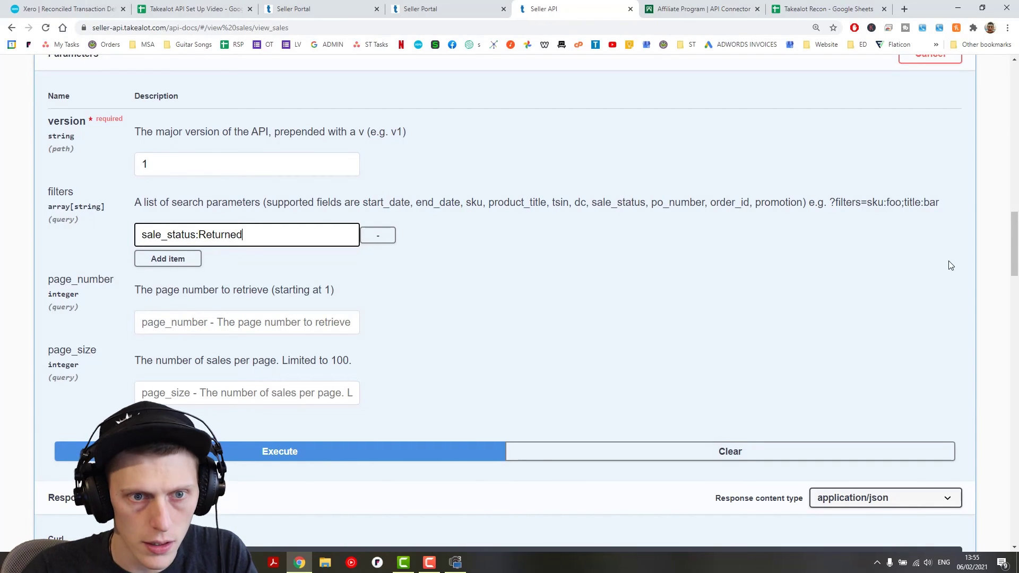
pyautogui.click(446, 309)
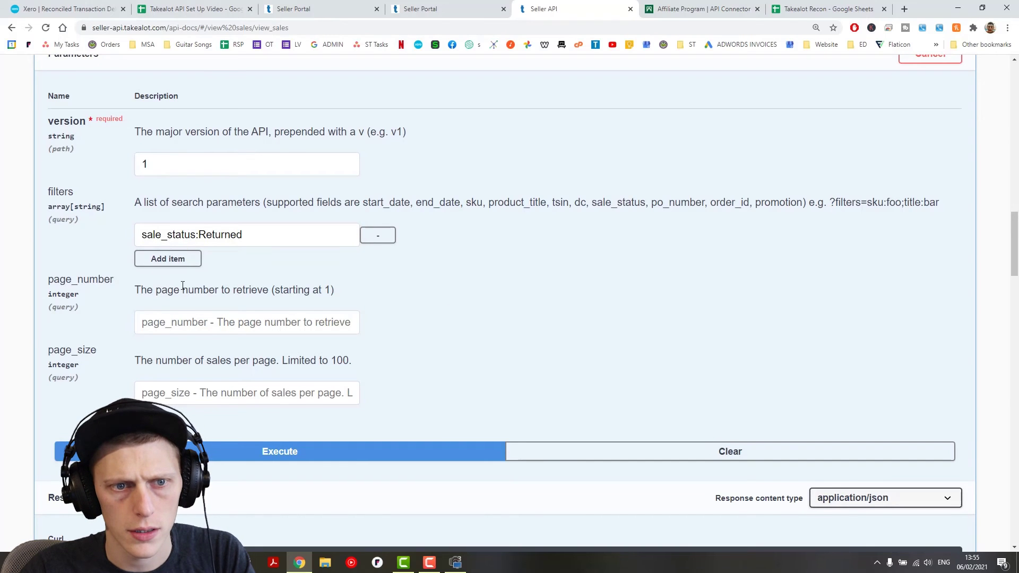
# Execute the filtered request and copy the generated Request URL
pyautogui.click(292, 451)
pyautogui.scroll(-3, 292, 328)
pyautogui.scroll(4, 292, 328)
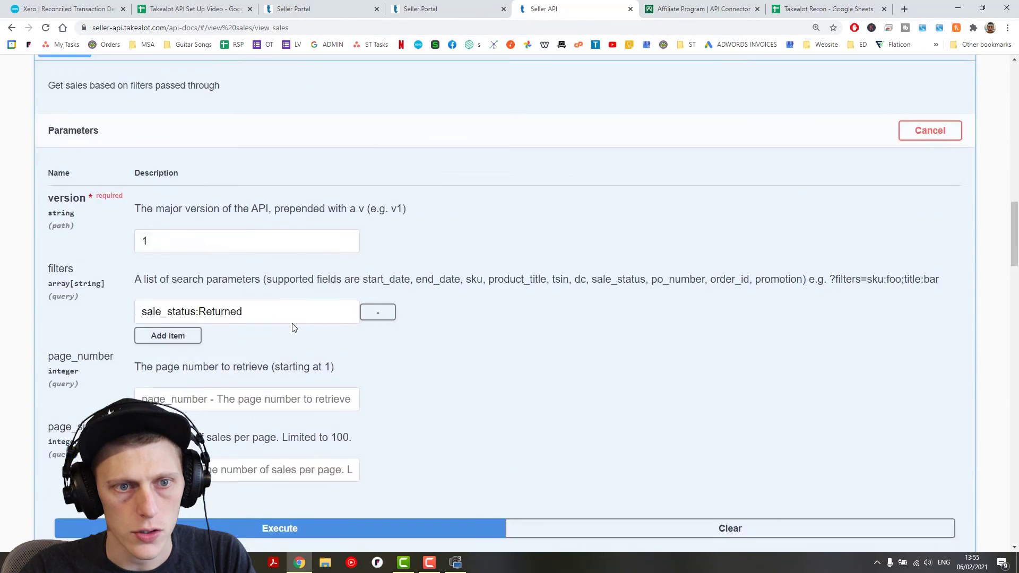
pyautogui.scroll(-5, 217, 335)
pyautogui.scroll(4, 252, 467)
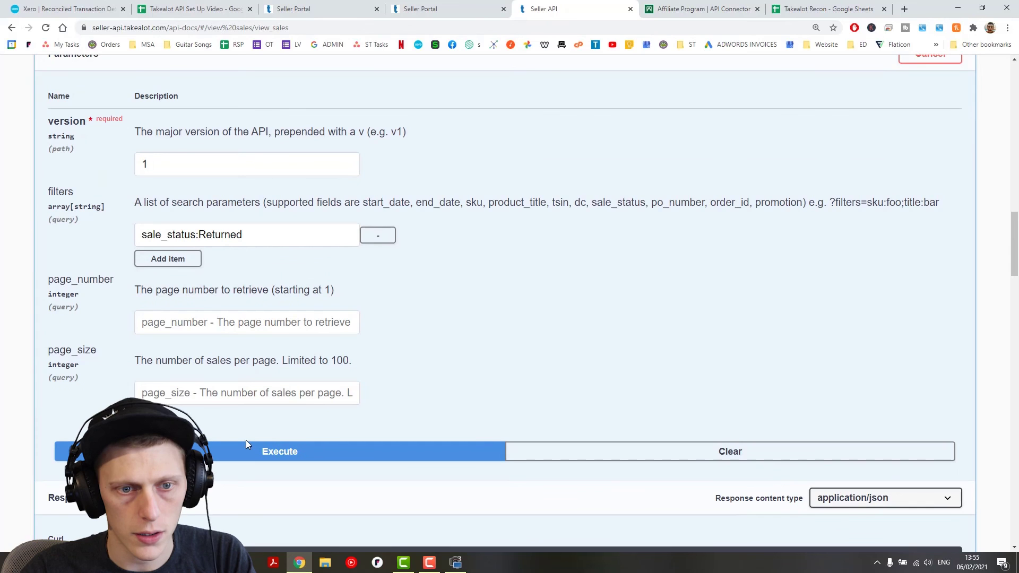
pyautogui.scroll(-4, 269, 321)
pyautogui.scroll(-2, 269, 321)
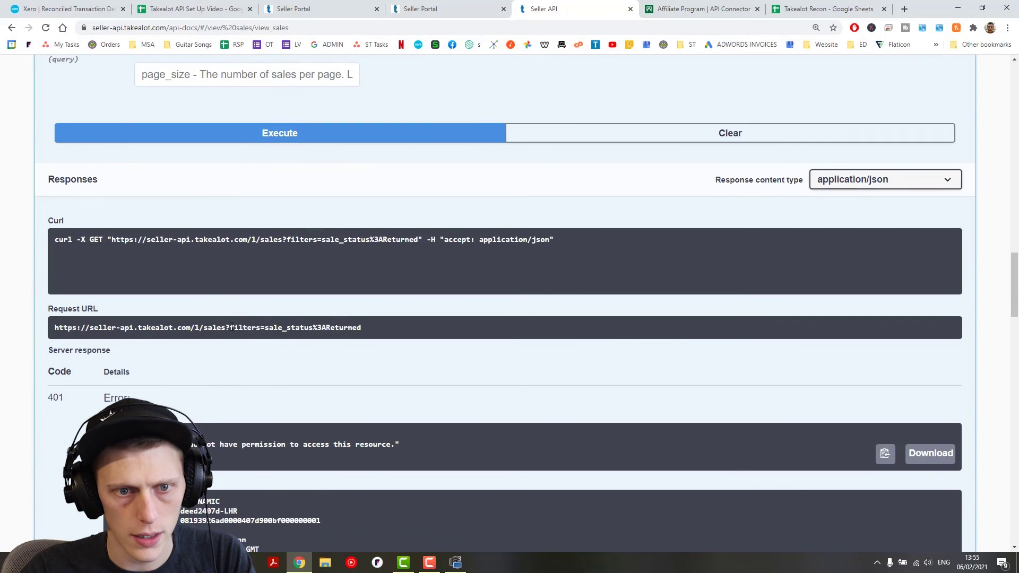
pyautogui.tripleClick(112, 328)
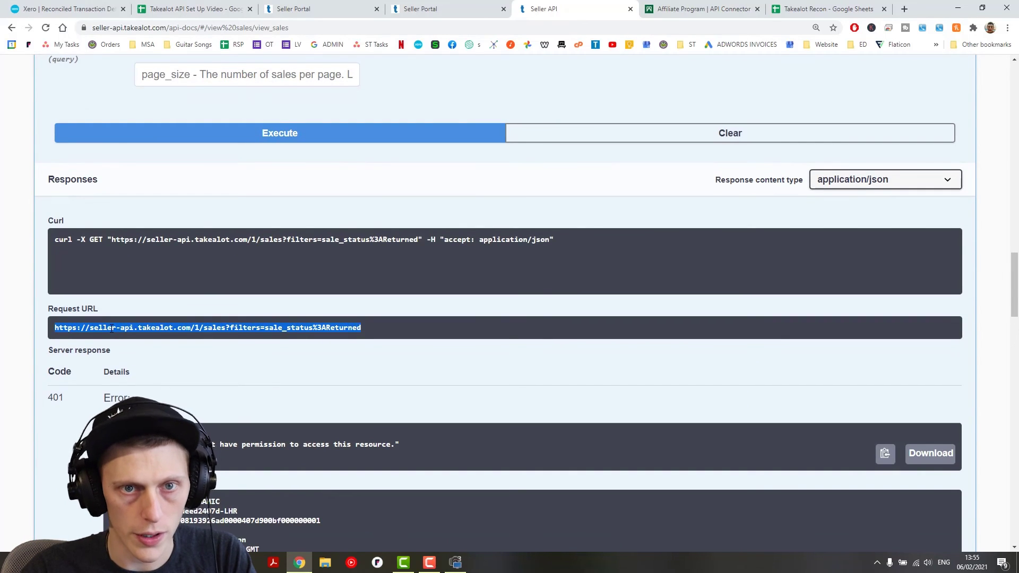
pyautogui.click(191, 9)
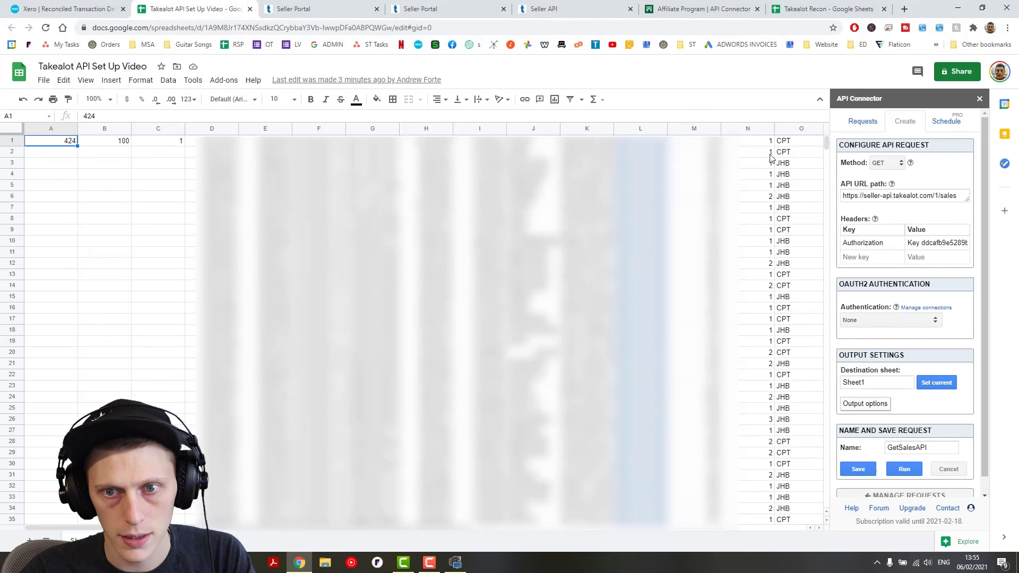
# Replace GetSalesAPI's URL with the sale_status:Returned one, set output to Overwrite, and run it
pyautogui.tripleClick(879, 193)
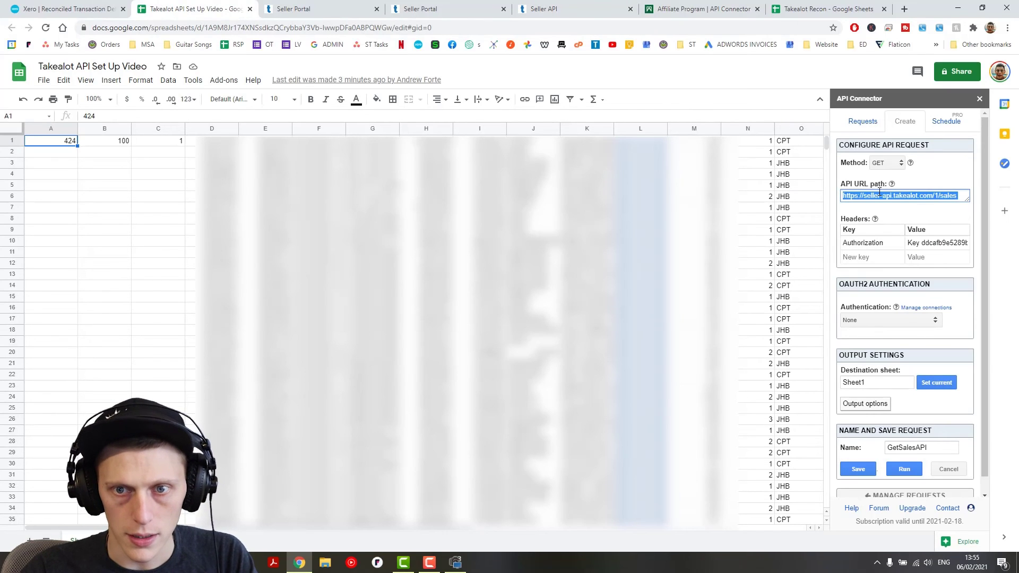
pyautogui.hotkey('ctrl', 'v')
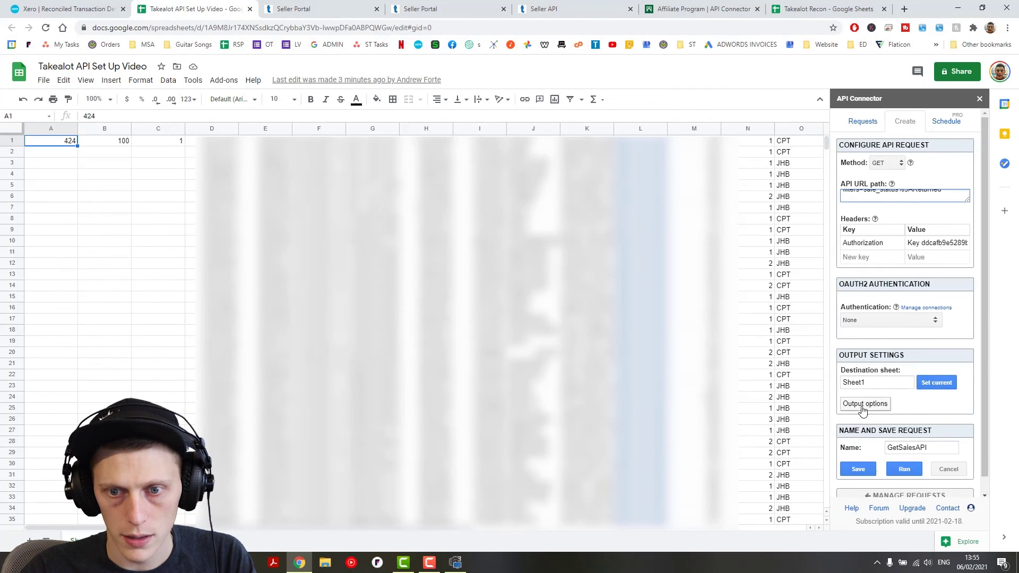
pyautogui.click(863, 404)
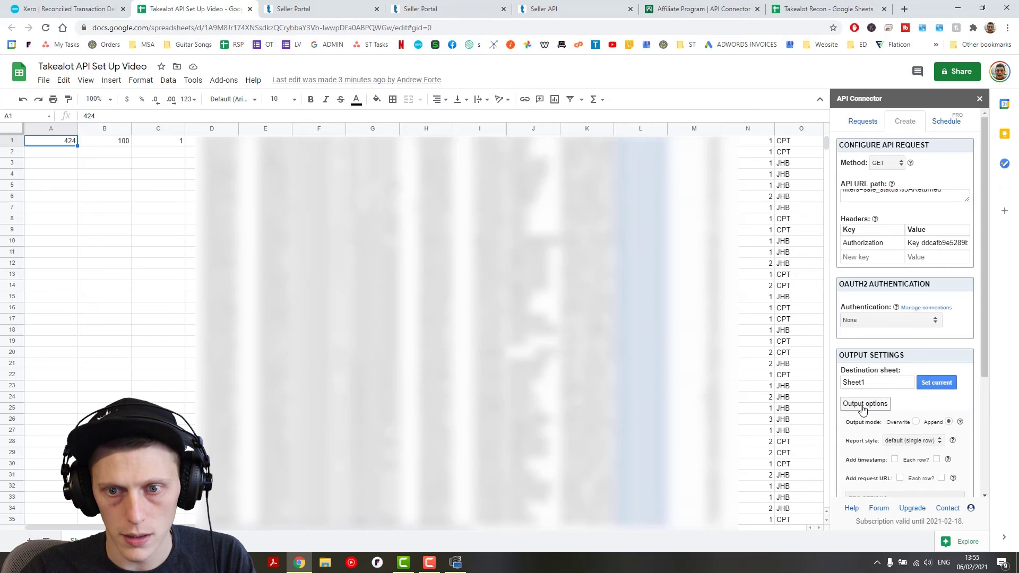
pyautogui.click(916, 421)
pyautogui.scroll(-1, 902, 412)
pyautogui.scroll(-3, 903, 412)
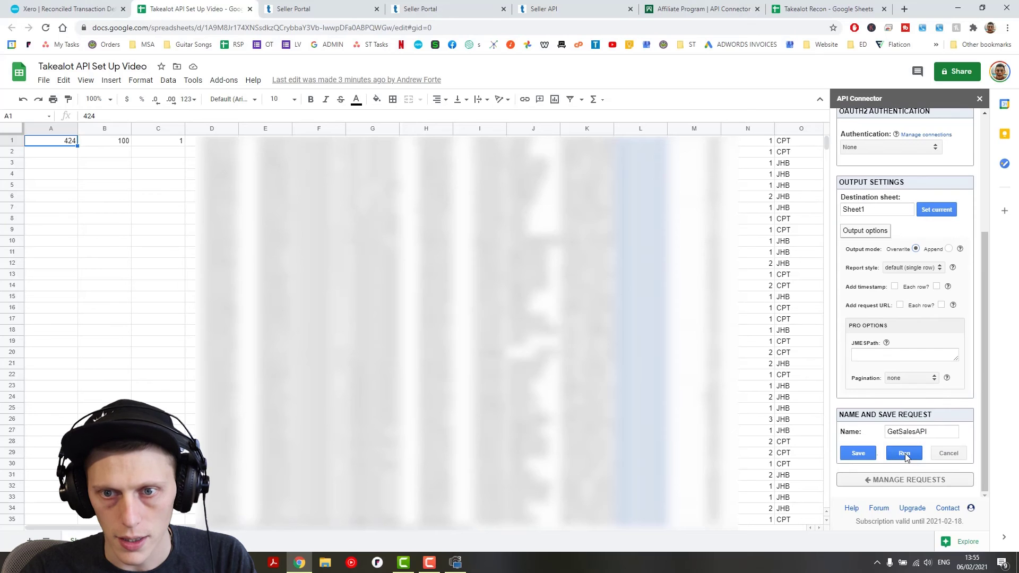
pyautogui.click(906, 453)
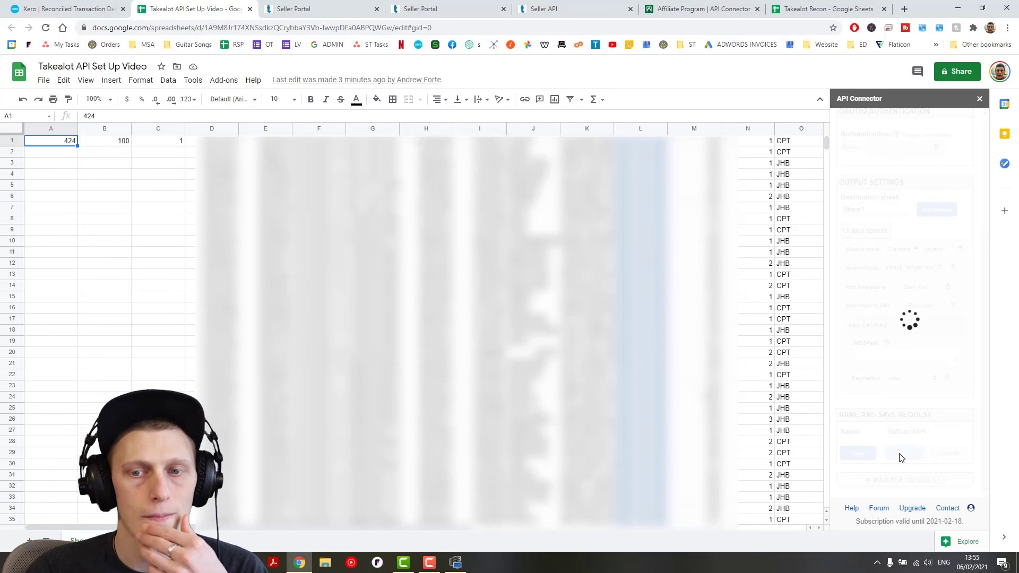